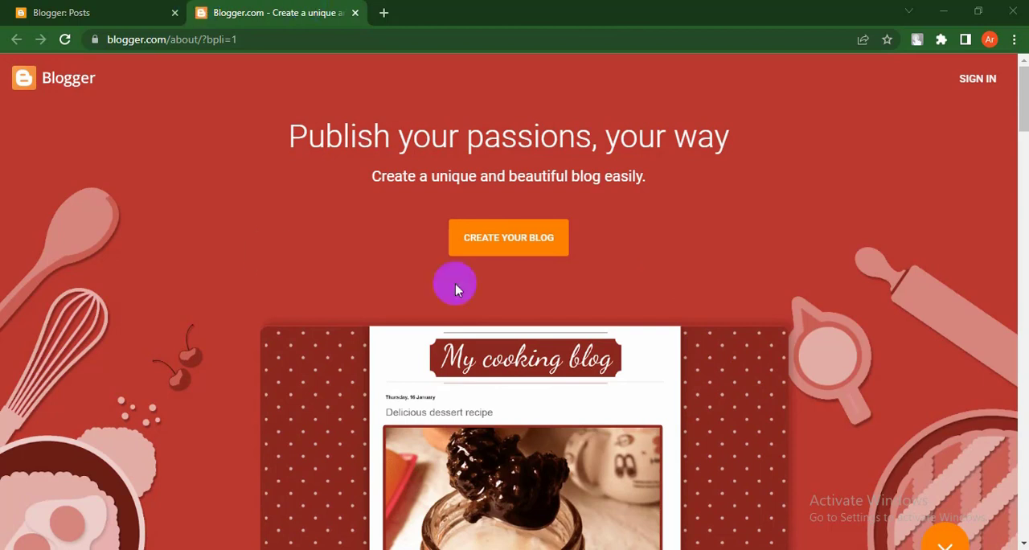
Step: Switch to the blog's dashboard and open its settings page
left_click(102, 10)
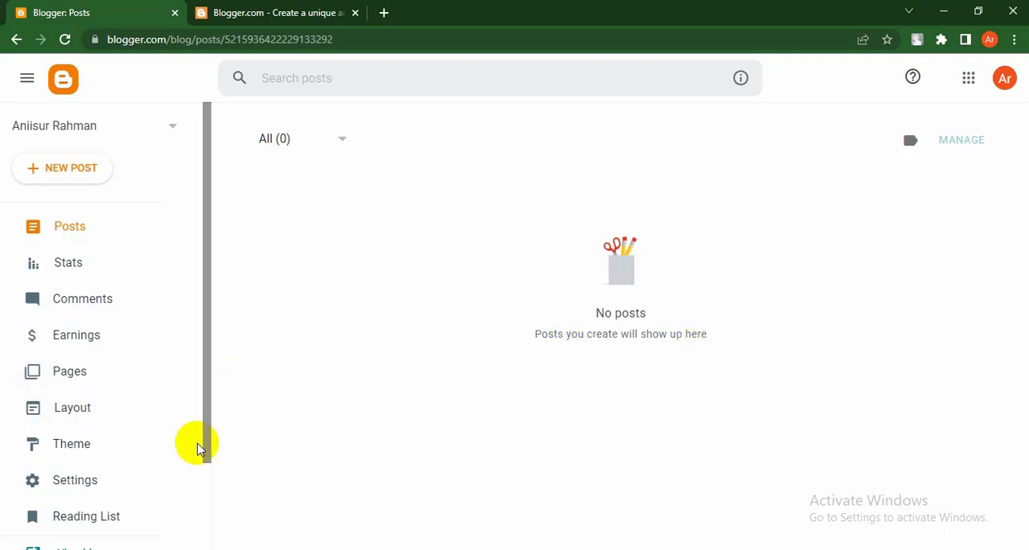
scroll(209, 480, "down", 2)
scroll(209, 436, "up", 2)
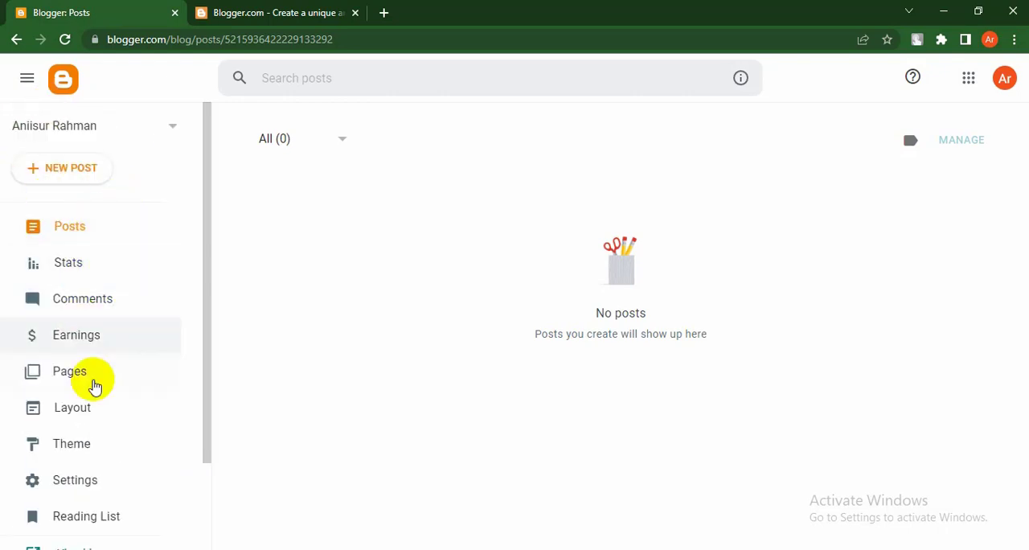
scroll(94, 387, "down", 1)
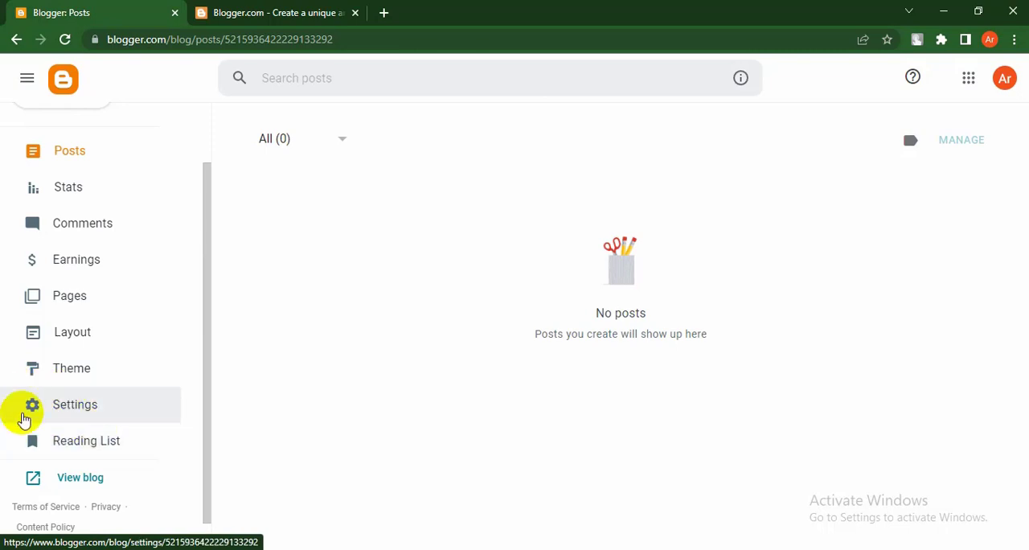
left_click(77, 413)
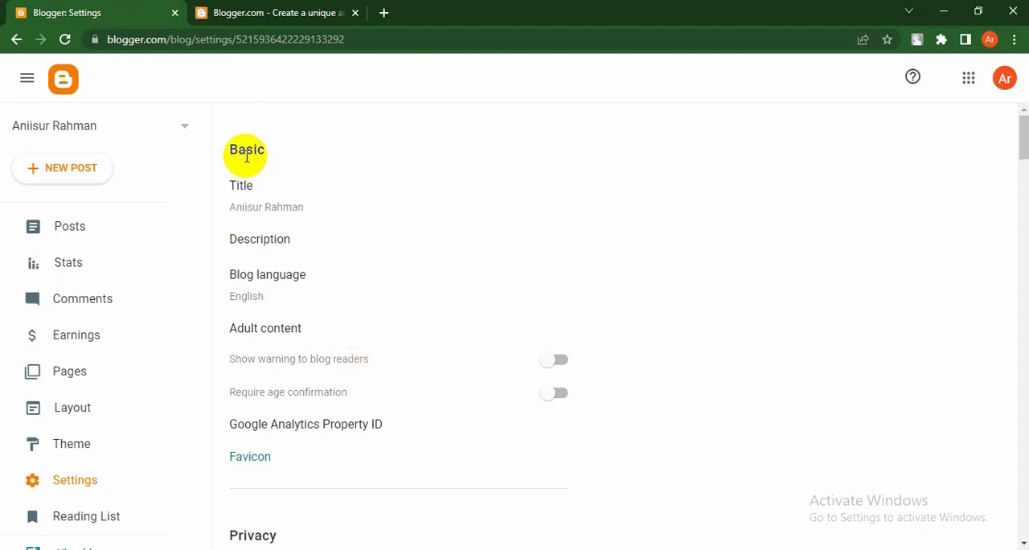
Step: Look through the blog's settings sections from Basic, Privacy and Publishing down to General, returning to Basic
scroll(247, 161, "down", 4)
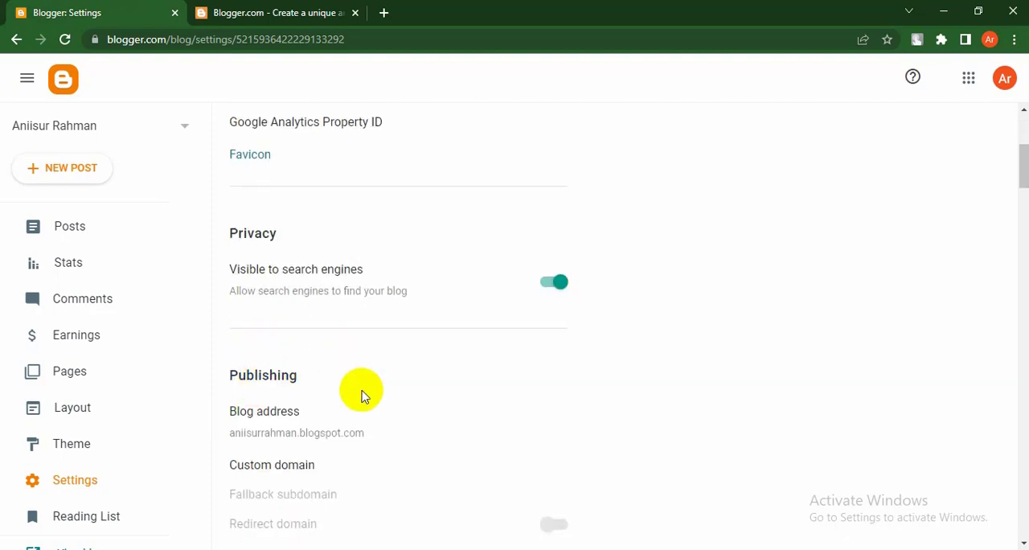
scroll(361, 396, "down", 3)
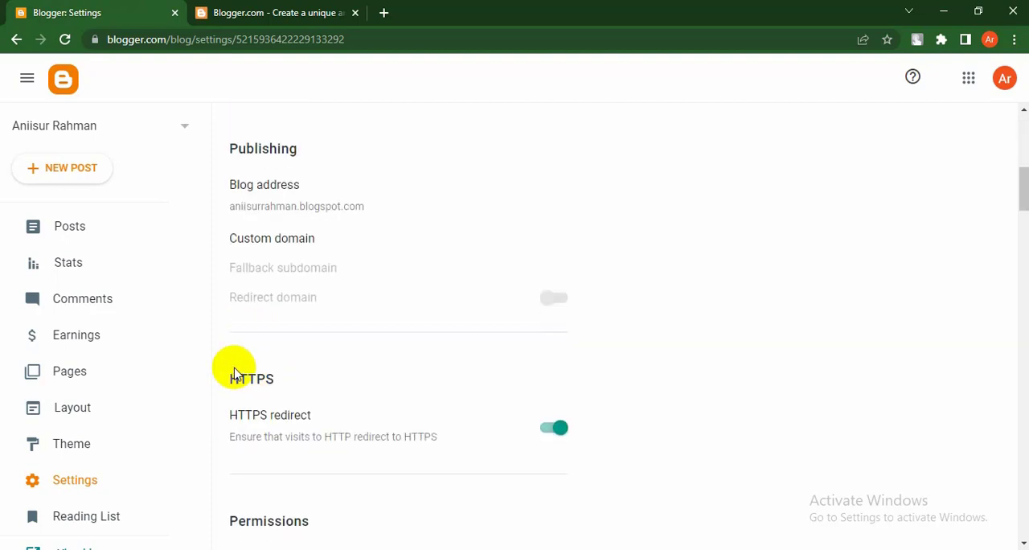
scroll(234, 374, "down", 8)
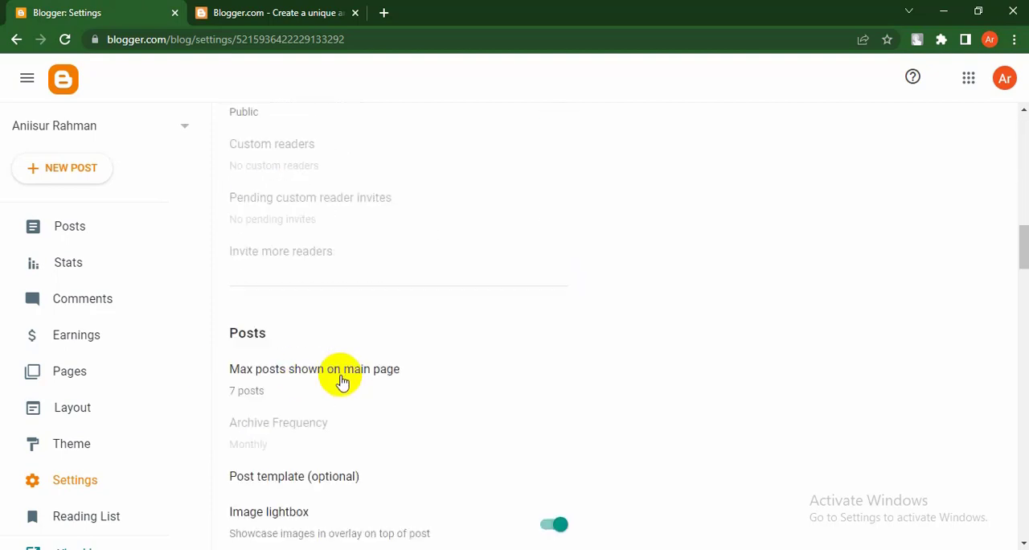
scroll(342, 381, "down", 9)
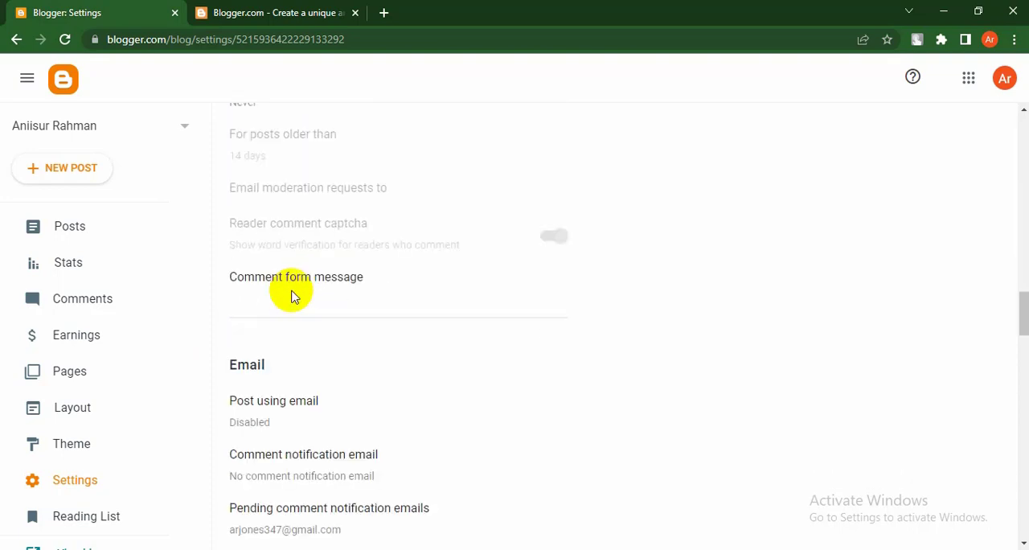
scroll(291, 296, "down", 8)
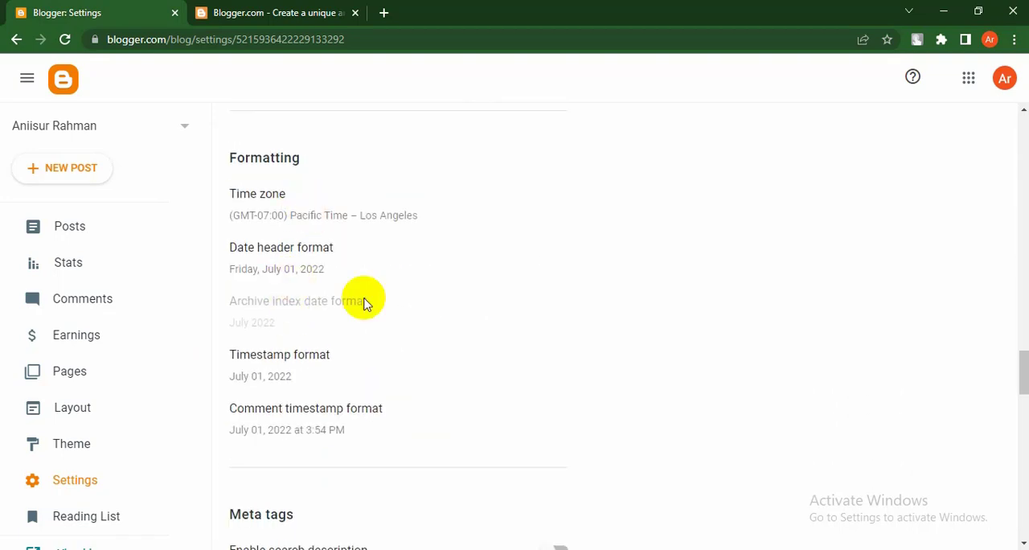
scroll(364, 303, "down", 3)
scroll(363, 464, "down", 4)
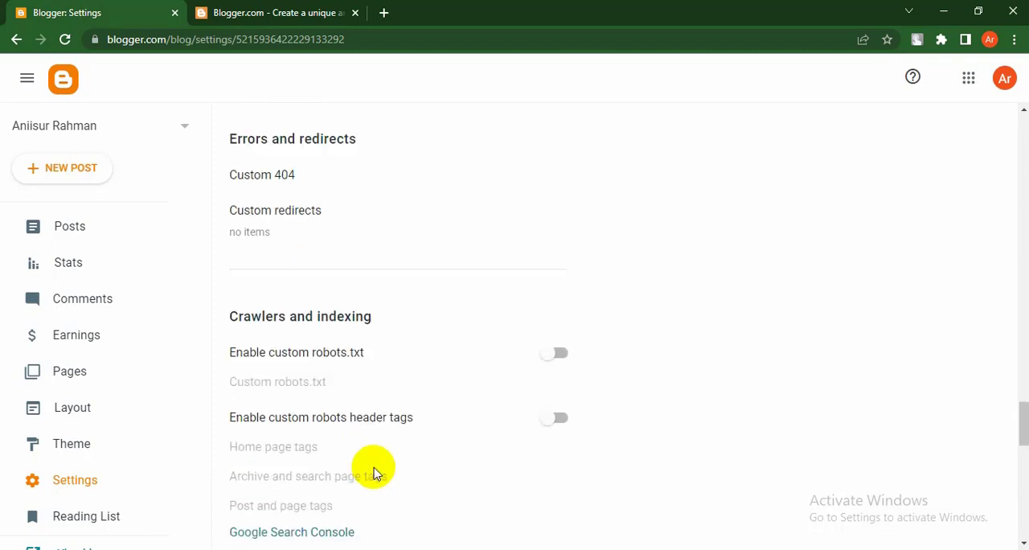
scroll(374, 473, "down", 11)
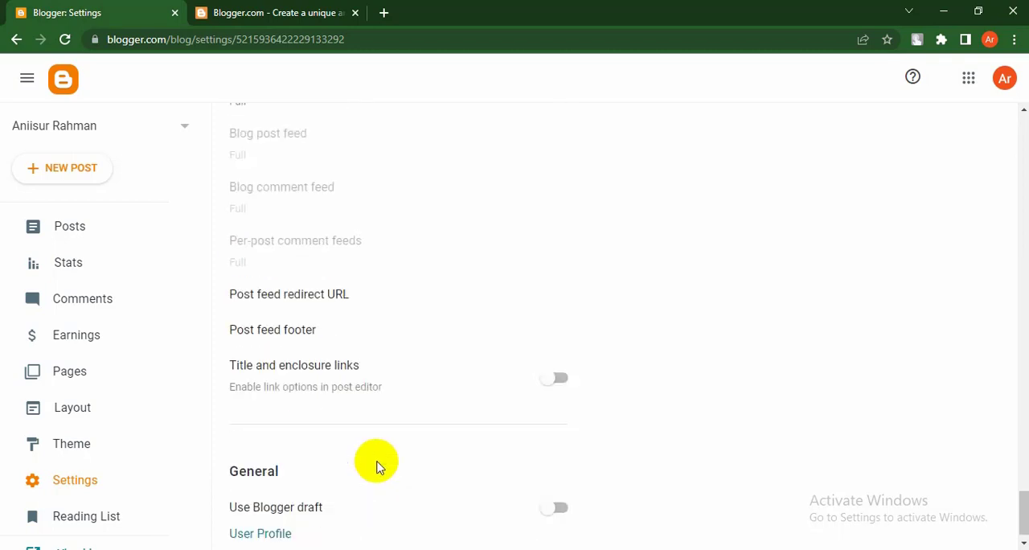
scroll(377, 468, "up", 15)
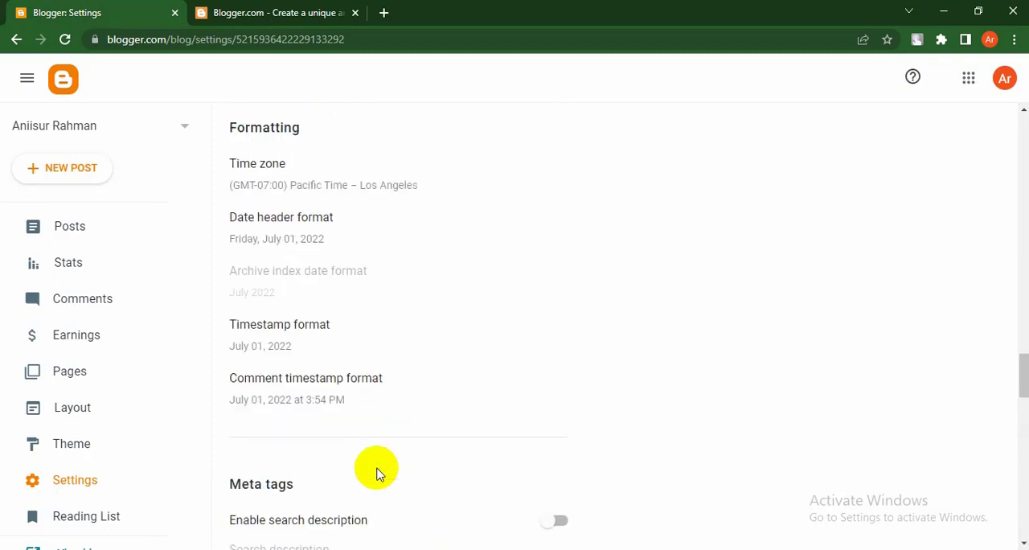
scroll(378, 473, "up", 15)
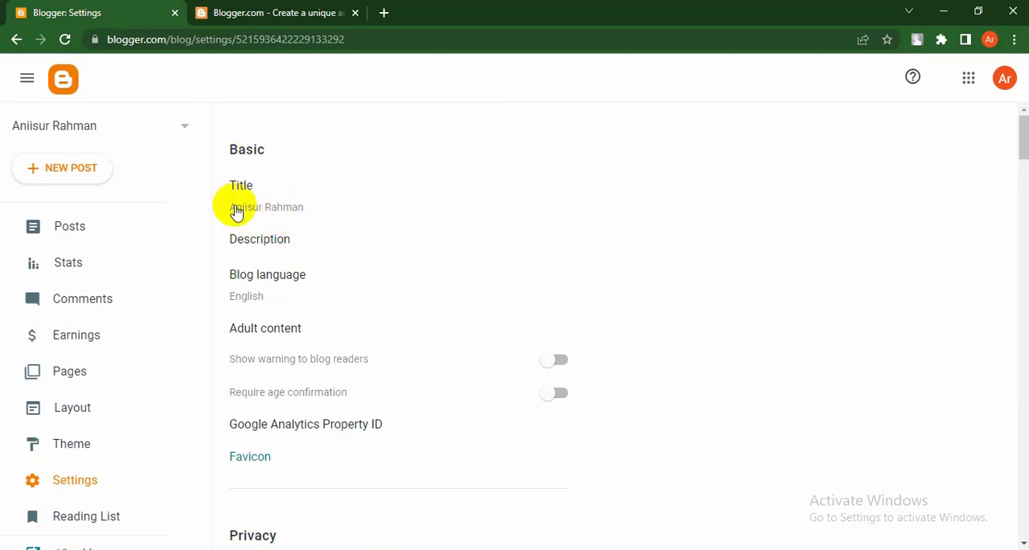
Step: Inspect the blog title in its edit dialog and close the dialog without saving
left_click(261, 211)
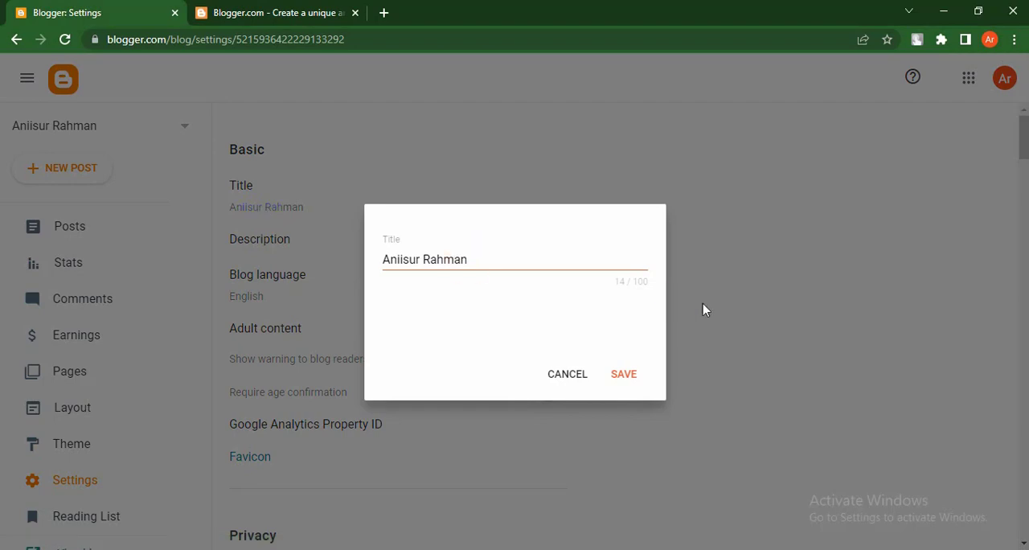
left_click(486, 258)
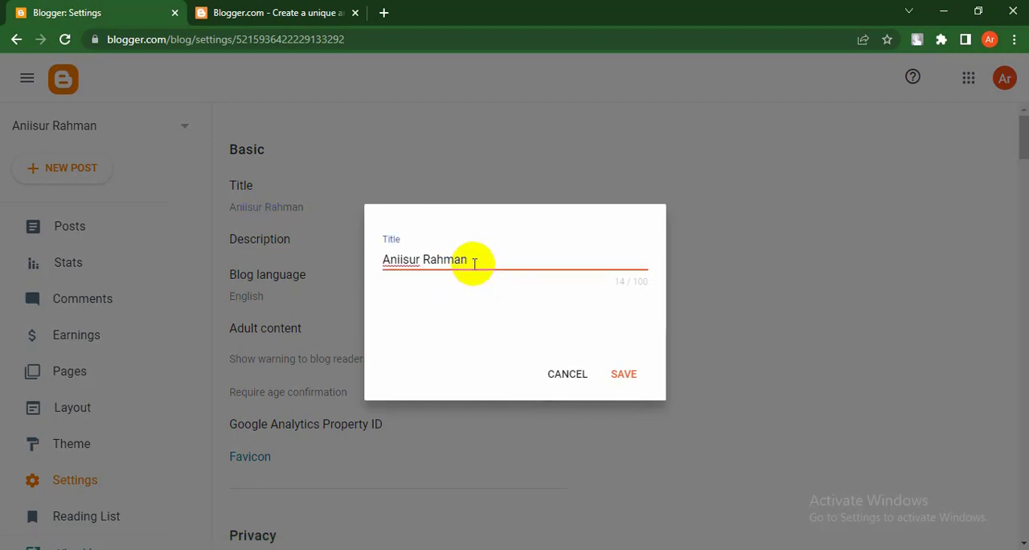
left_click_drag(474, 263, 327, 266)
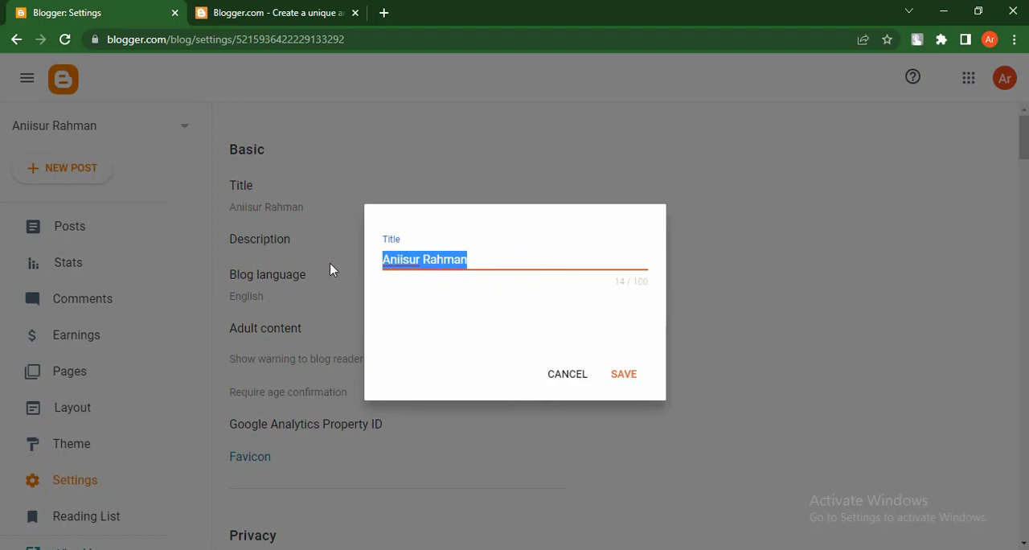
left_click(480, 260)
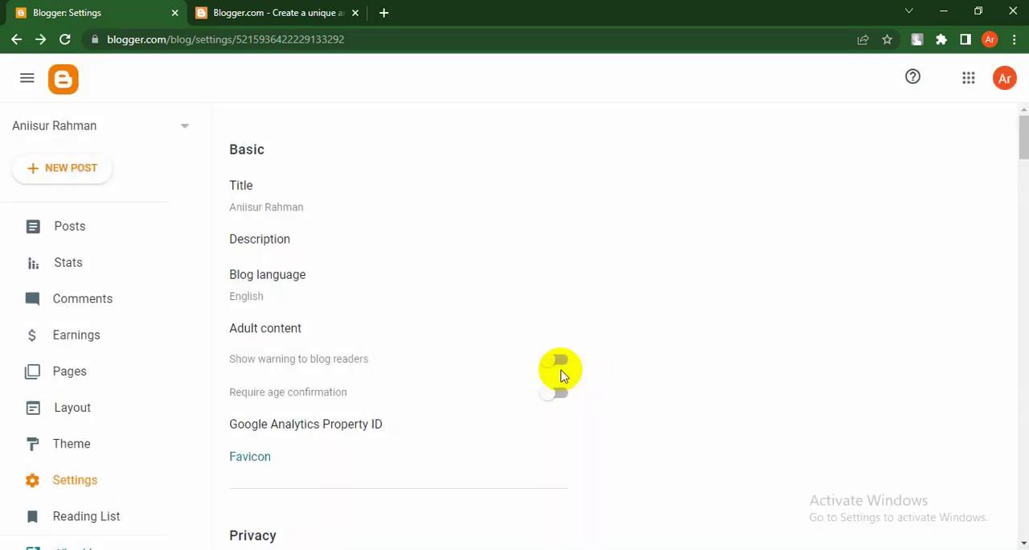
left_click(560, 377)
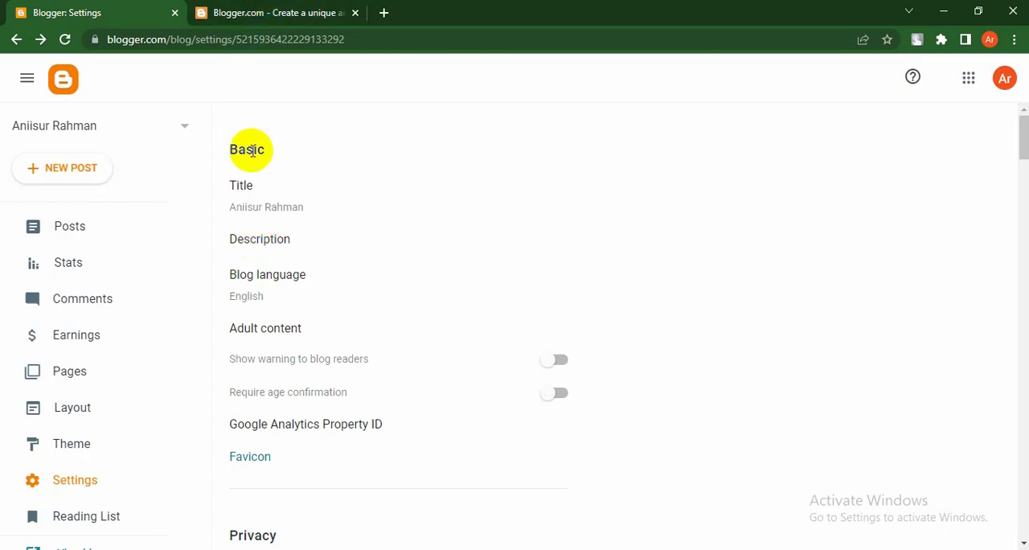
Step: Open the blog description for editing and begin it with "Welcome to my blog"
left_click(258, 240)
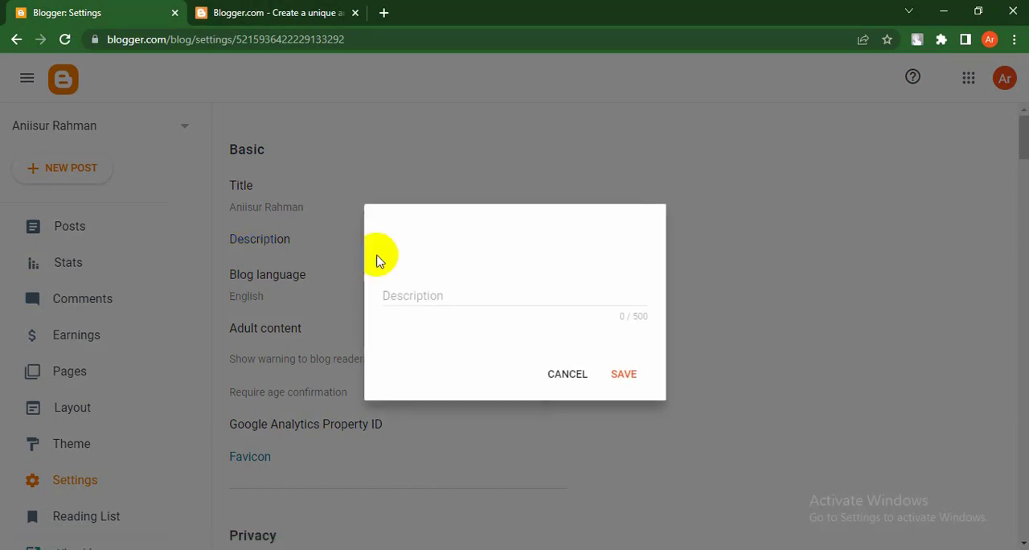
left_click(461, 284)
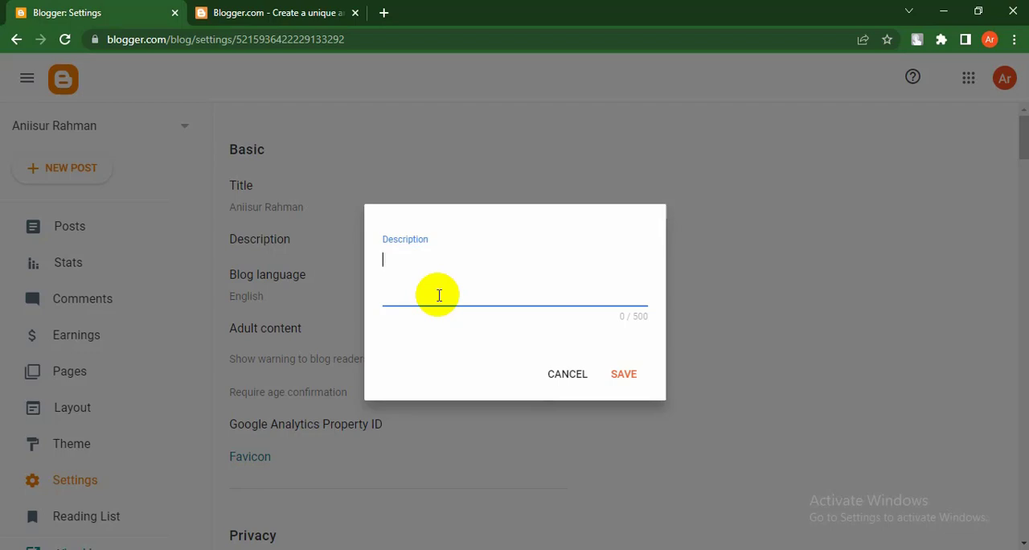
type("Welcome to my ")
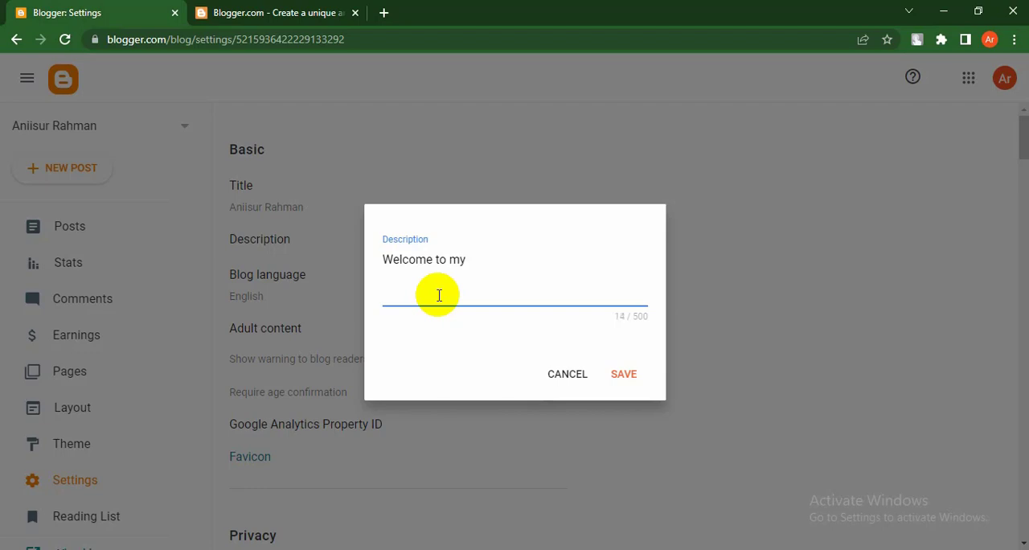
type("blog")
key("Left")
key("Left")
key("Left")
key("Left")
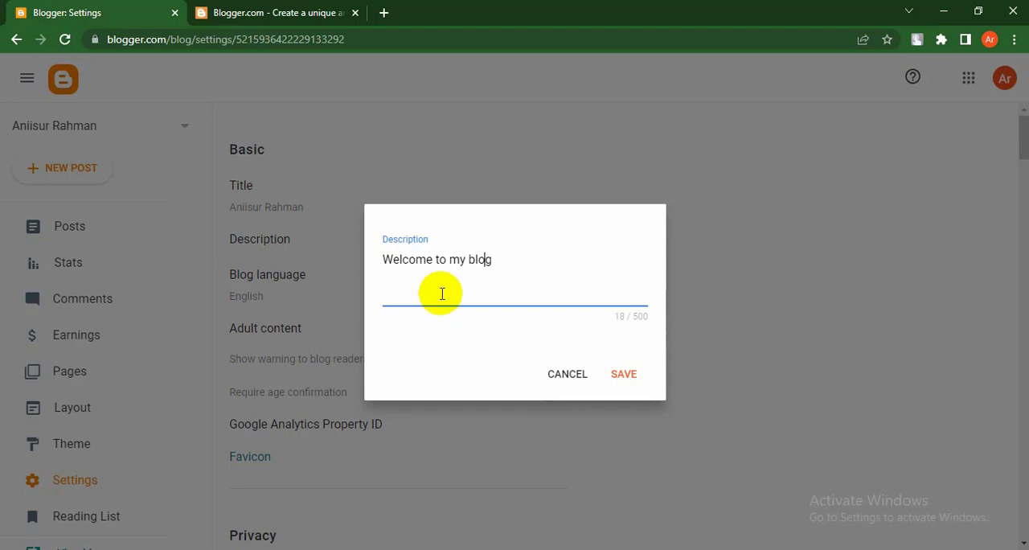
Step: Continue the description with ". This is my personal blog named", the blog owner's full name and ". In"
type(". This is my personal")
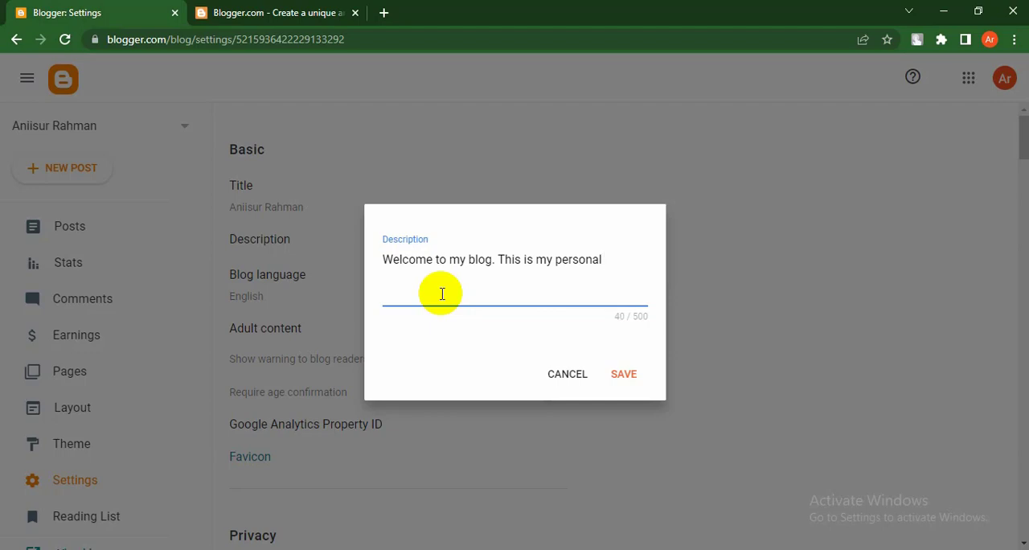
type(" blog named Aniis")
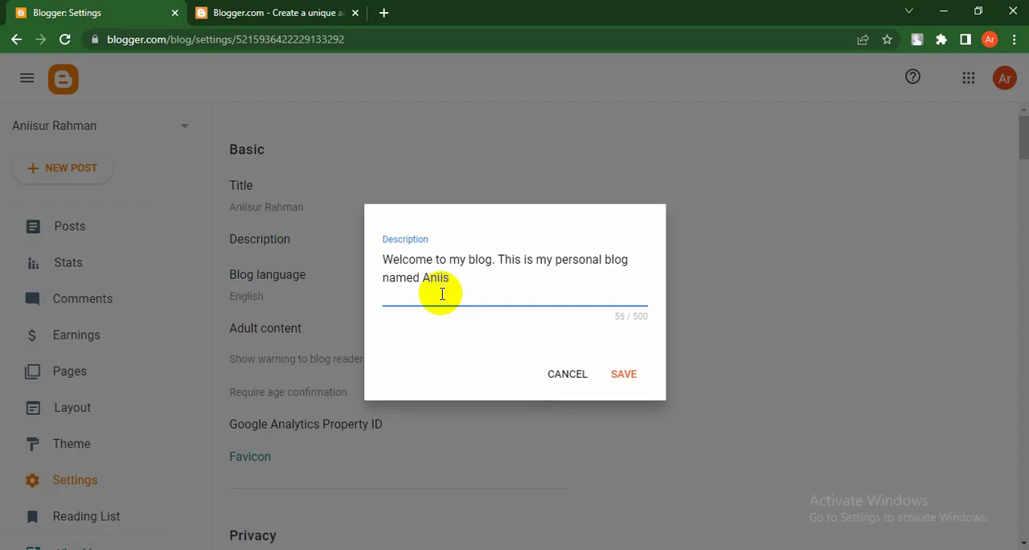
type("ur Rah")
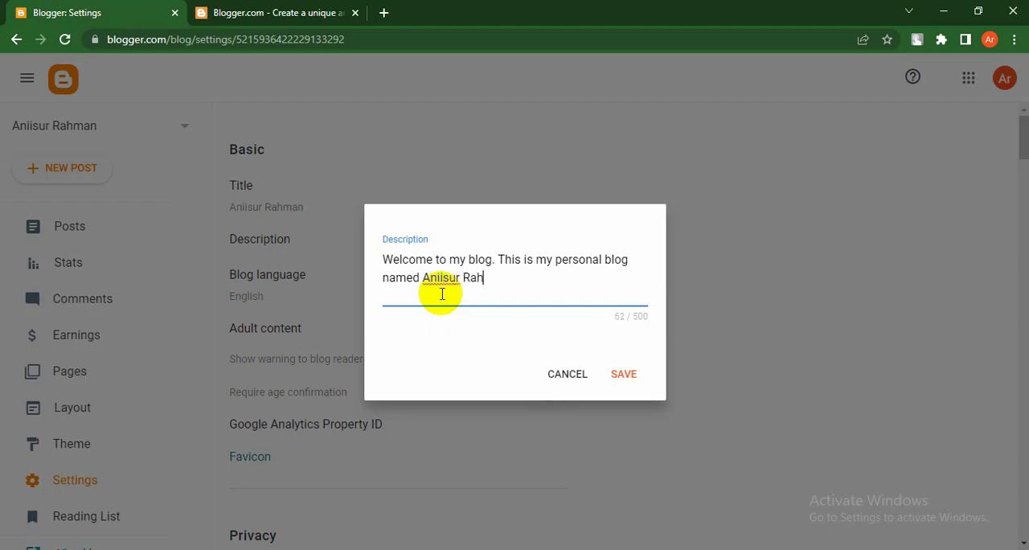
type("man. In this")
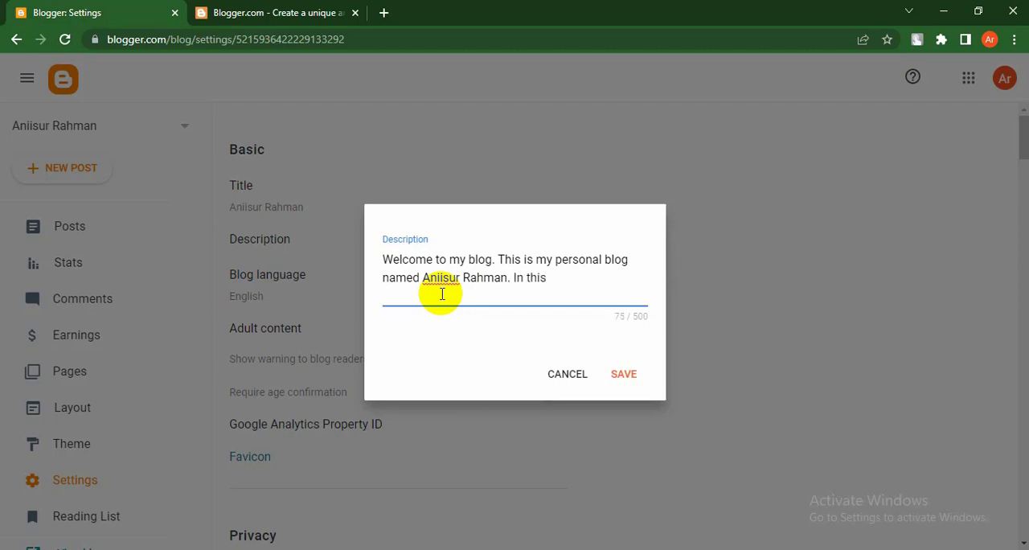
type(" blog you")
Step: Extend the description with "this blog you can find Digital MArketing,Search engine optimization,"
type("can find ")
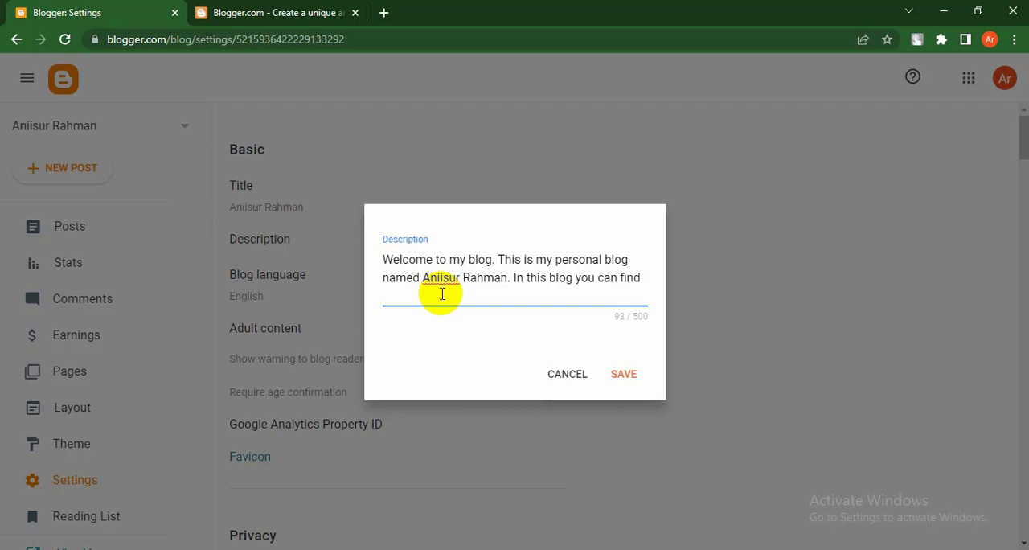
type("Digital MA")
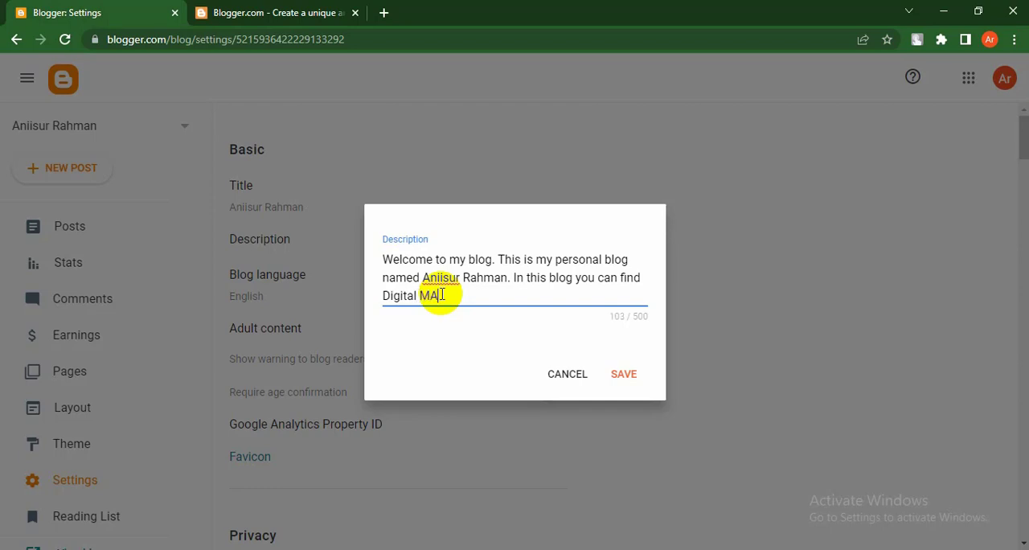
type("rketing,Searc")
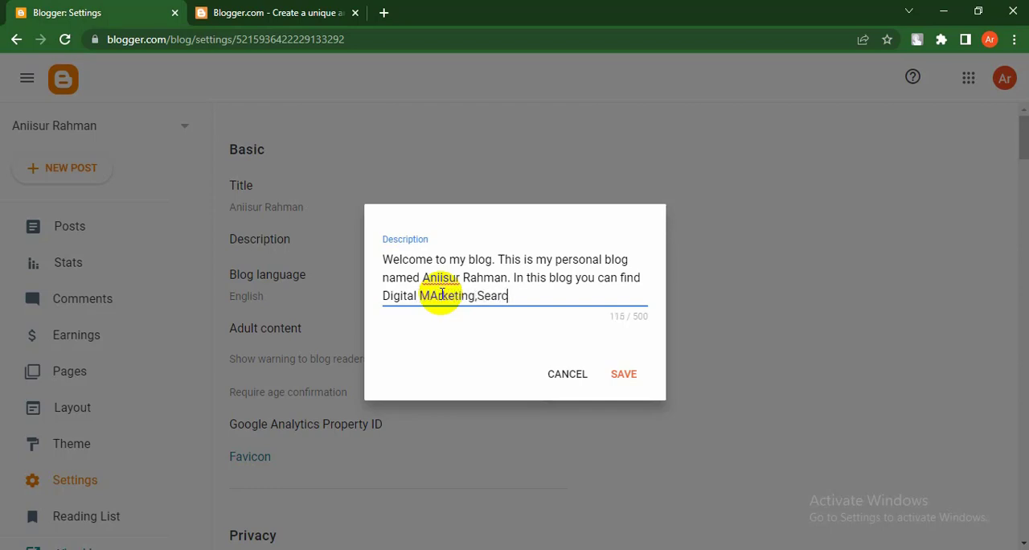
type("h engine ")
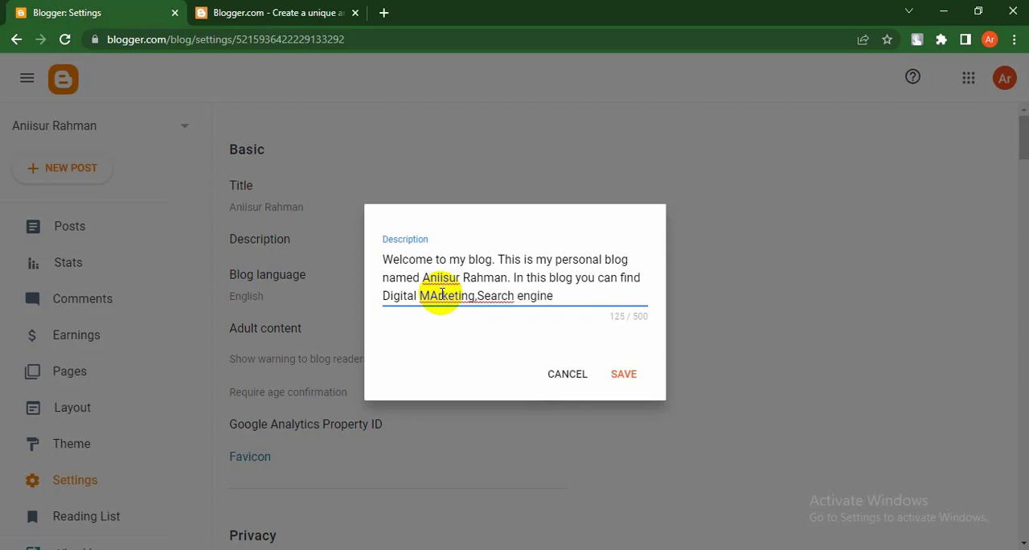
type("optimizatio")
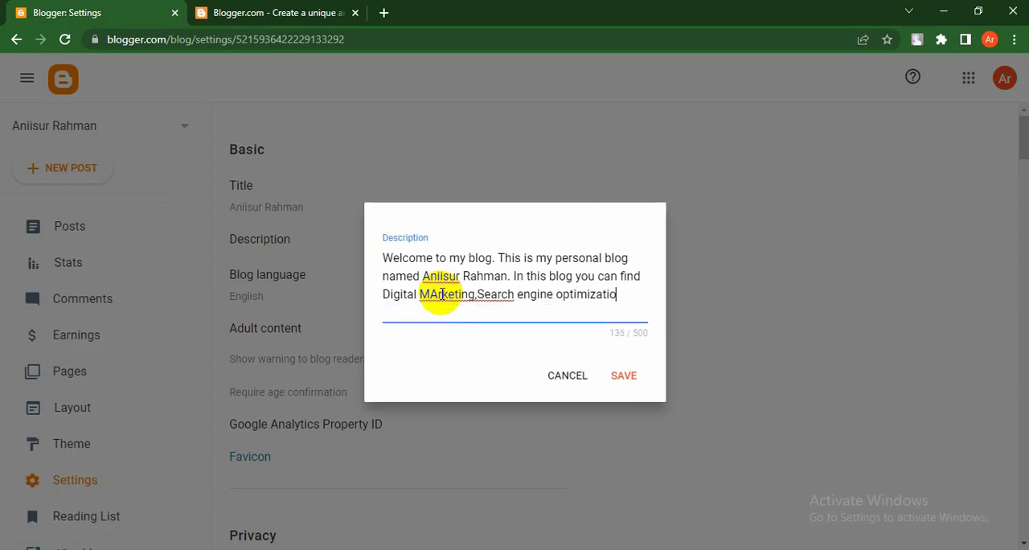
type("n.")
type("Data entry")
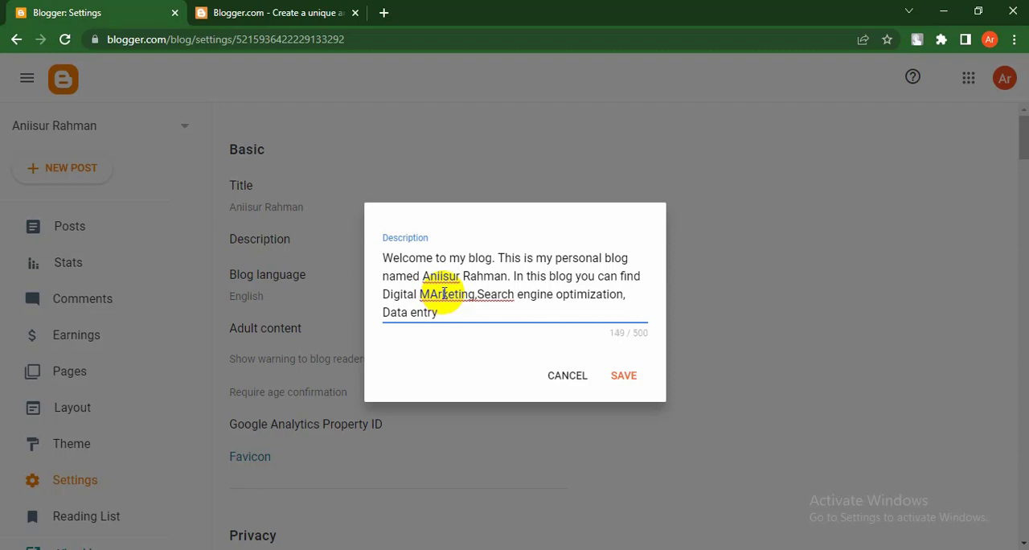
type(", Freelancing re")
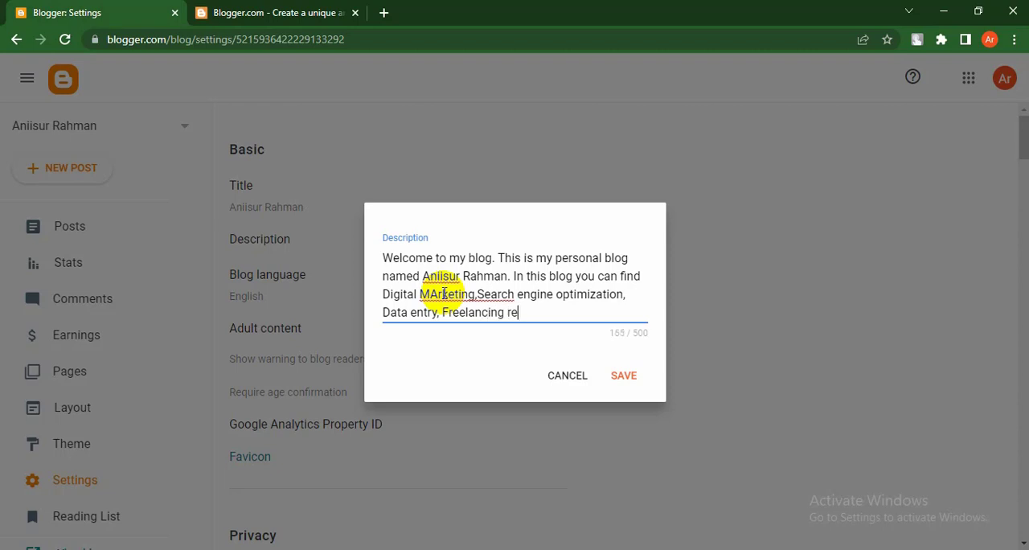
type("s")
Step: Finish the description text with "Data entry, Freelancing related tips."
key("BackSpace")
type("lated tips")
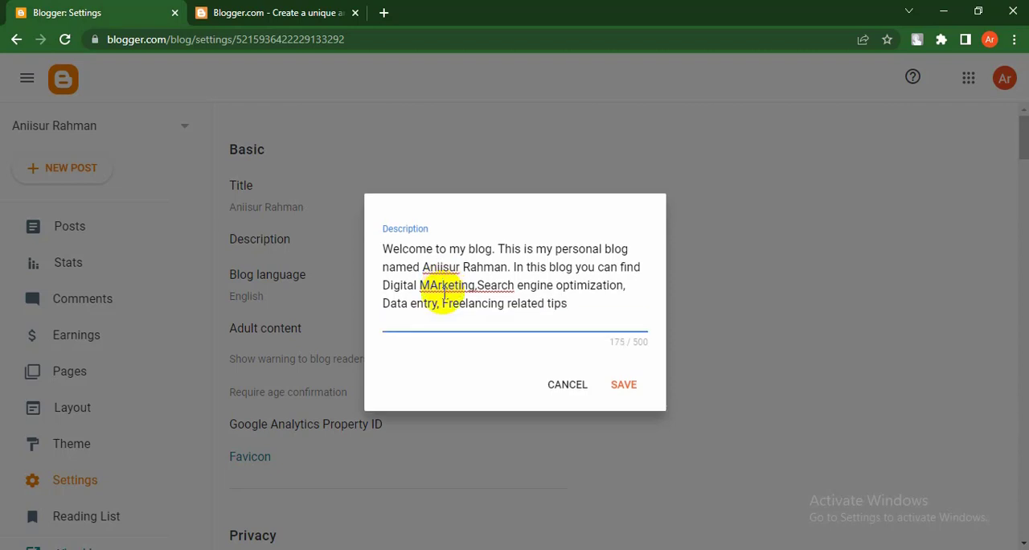
type(".")
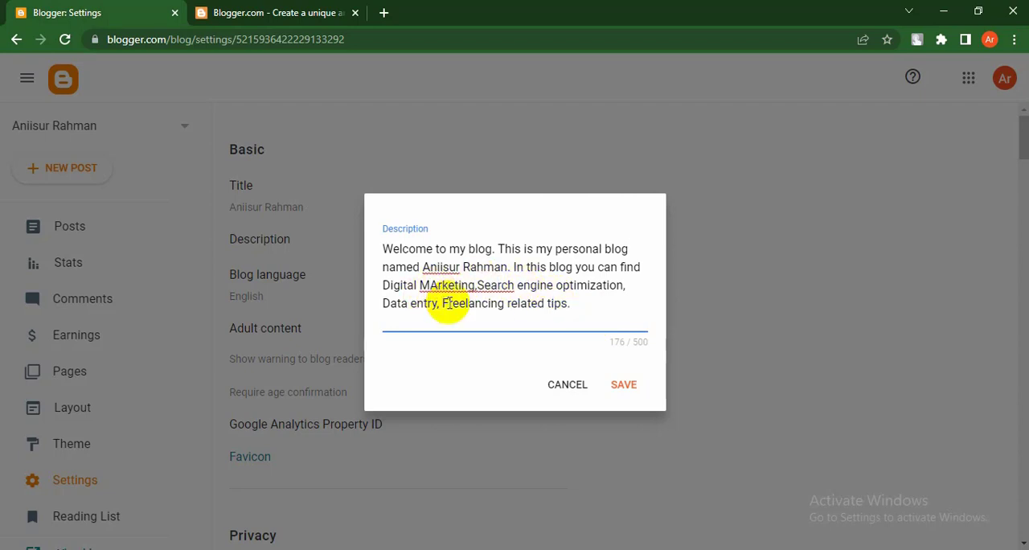
Step: Correct the spelling to "Marketing" in the description and insert a space before the comma that follows it
key("Delete")
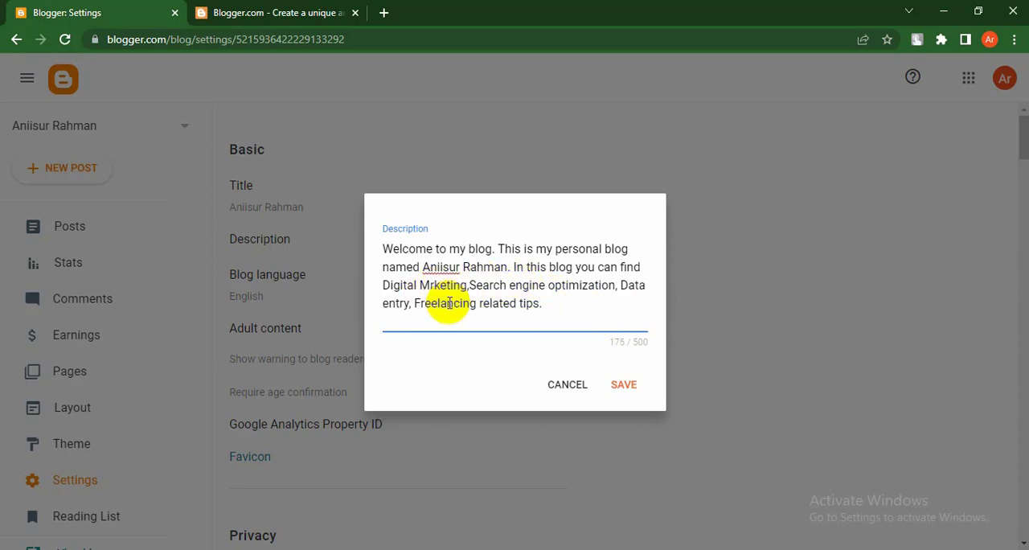
type("a")
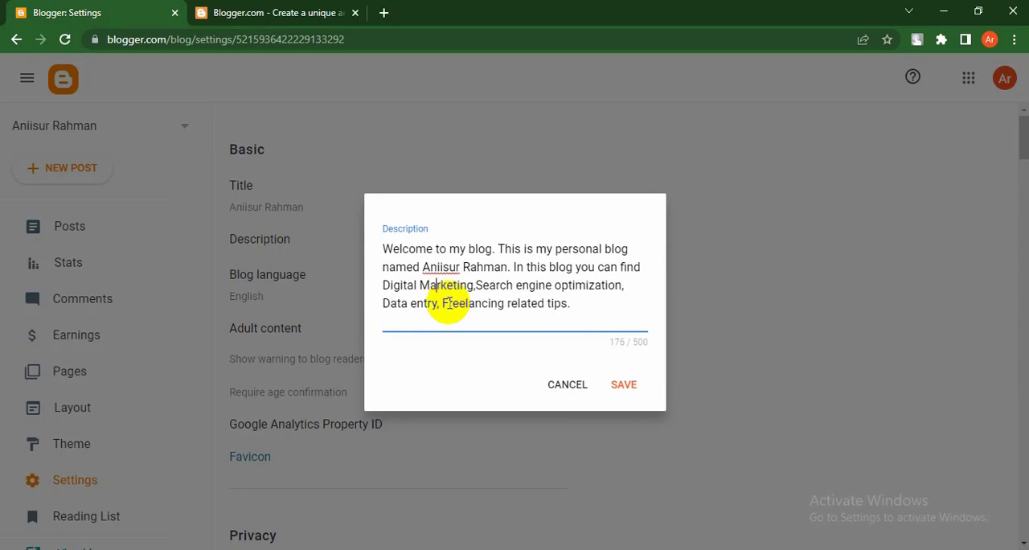
left_click(474, 287)
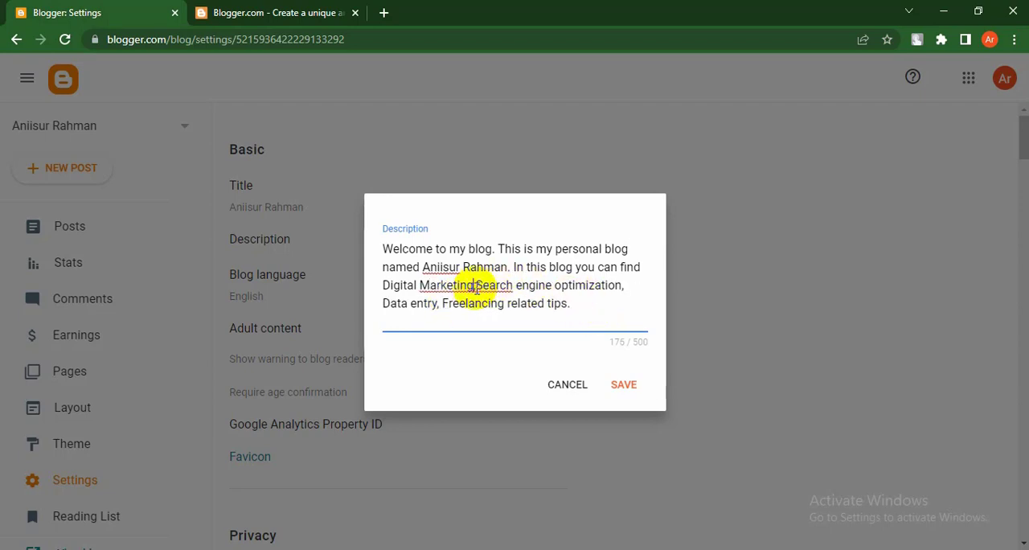
left_click(440, 268)
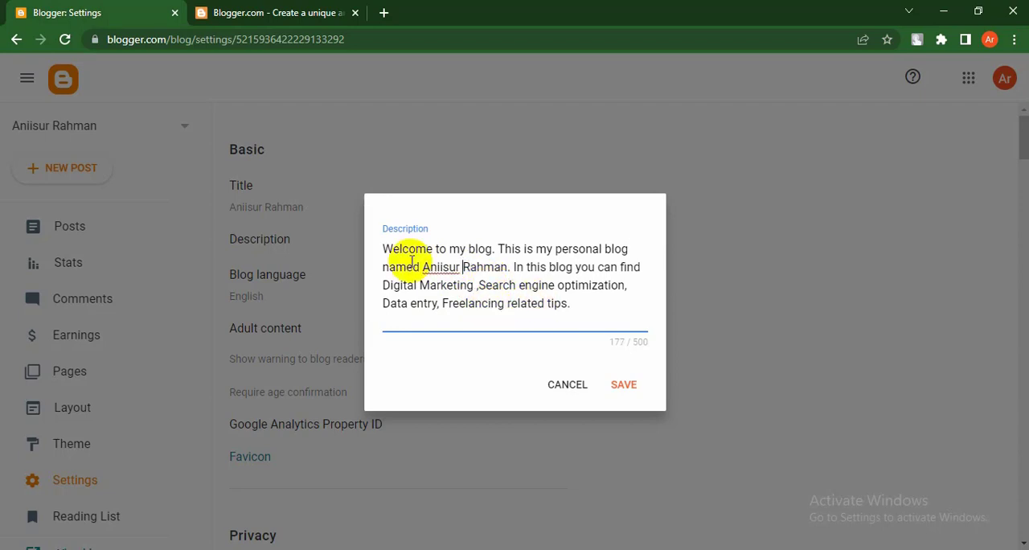
Step: Review the whole description text by highlighting it and save the description
left_click_drag(392, 251, 586, 323)
left_click(586, 323)
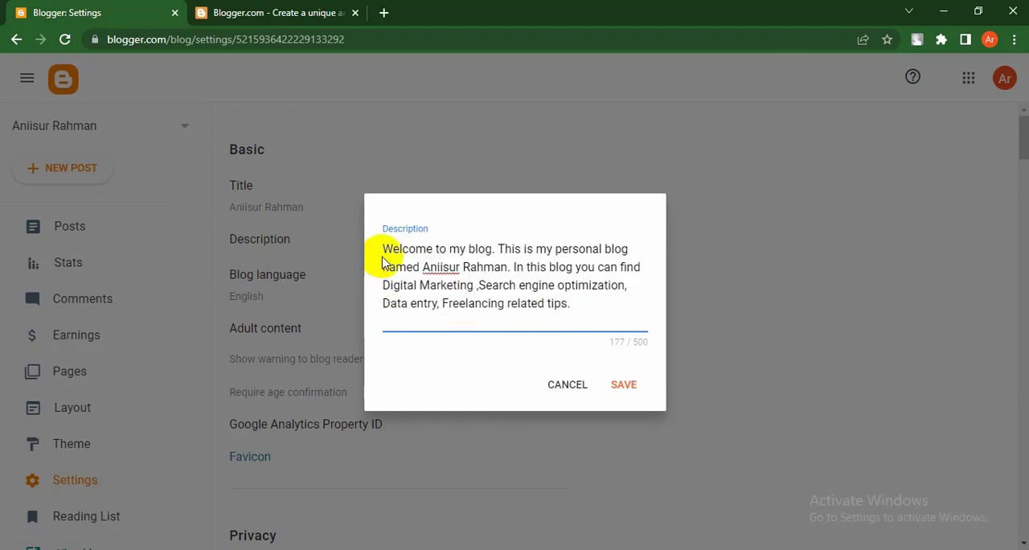
left_click_drag(385, 252, 586, 294)
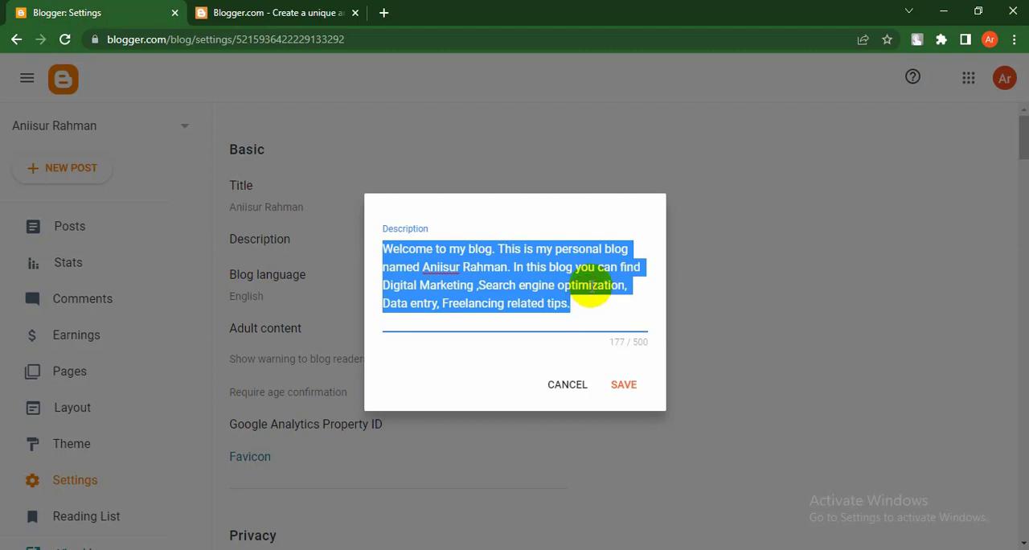
left_click(592, 287)
left_click(624, 388)
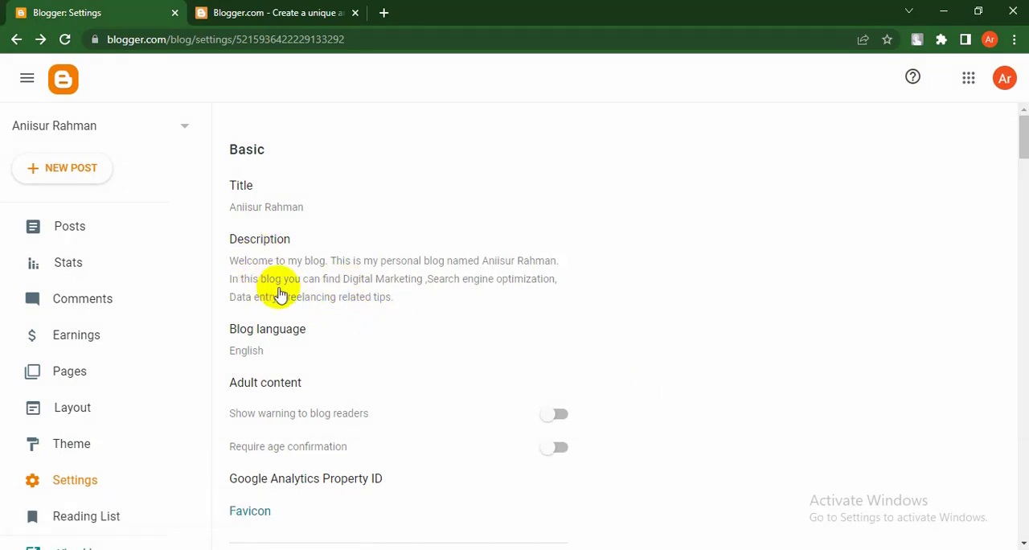
Step: Examine the available blog languages and close the language choice without saving
left_click(254, 332)
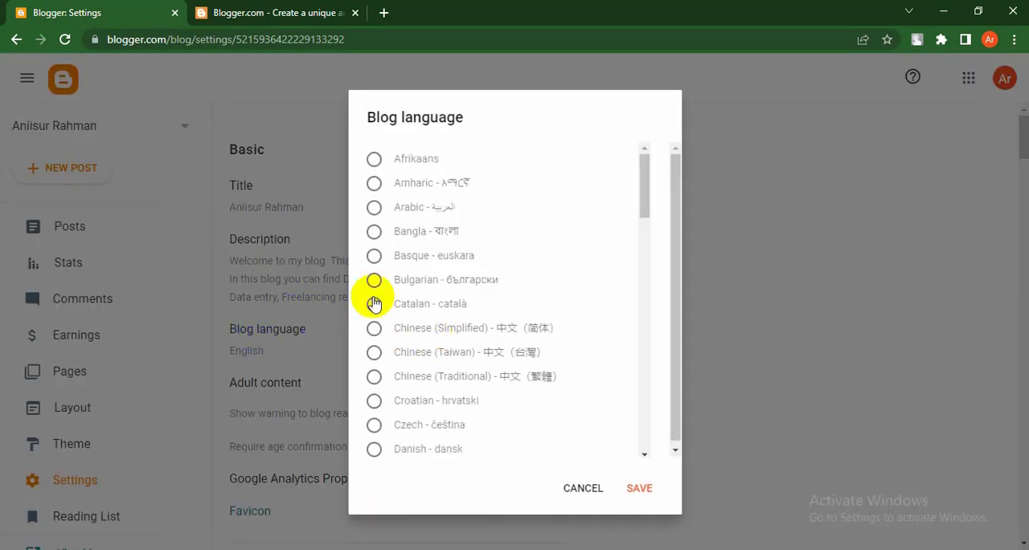
scroll(438, 383, "down", 2)
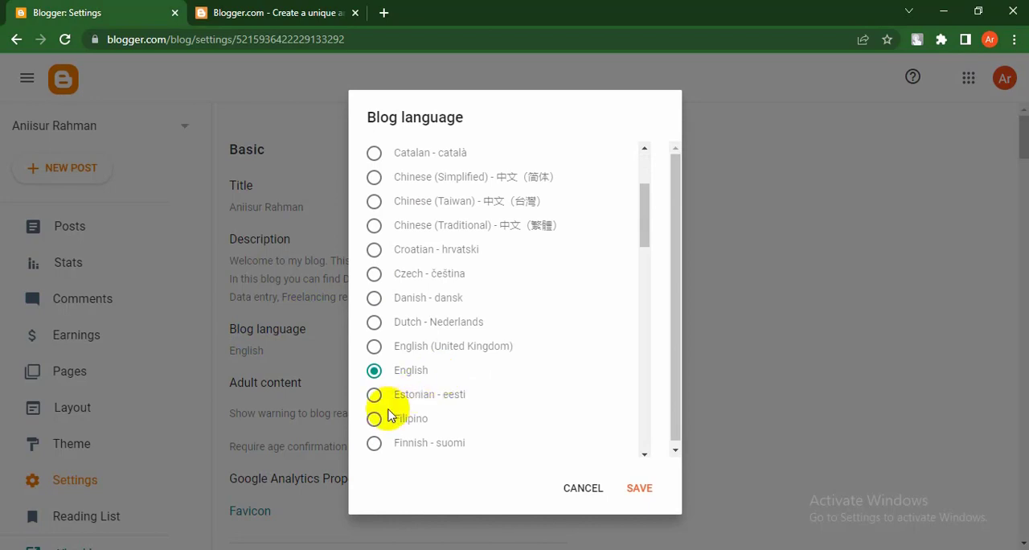
scroll(374, 374, "down", 3)
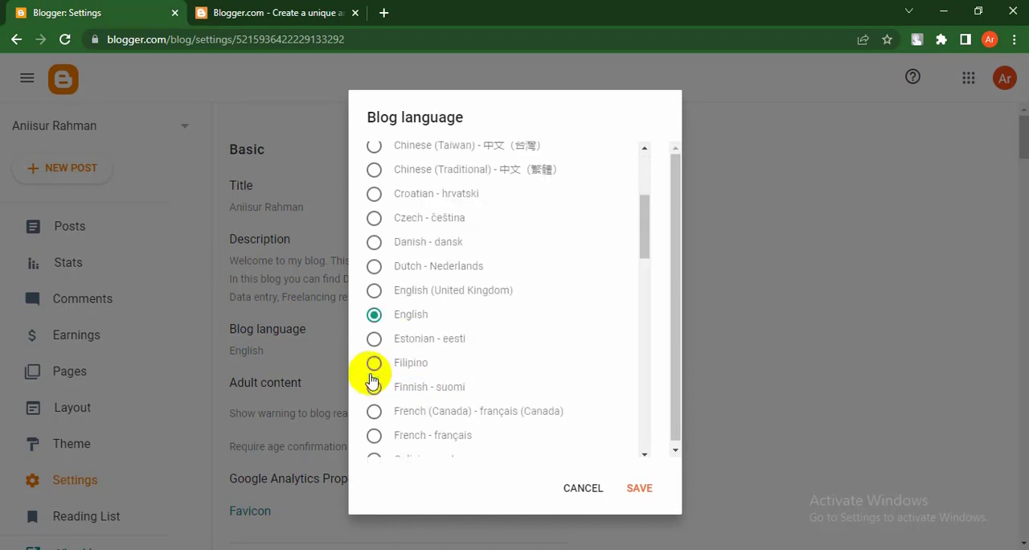
scroll(375, 360, "down", 2)
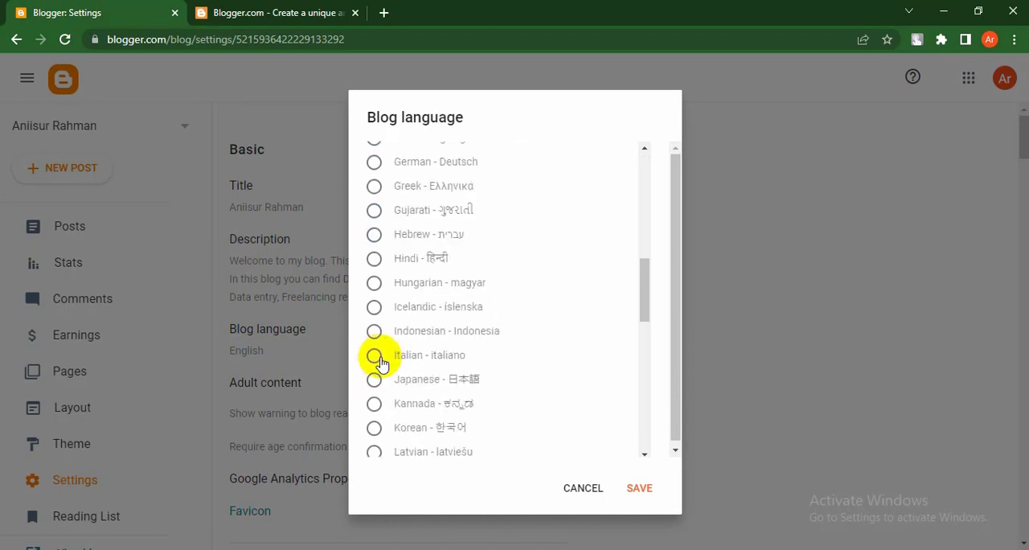
scroll(425, 257, "down", 6)
scroll(423, 268, "down", 2)
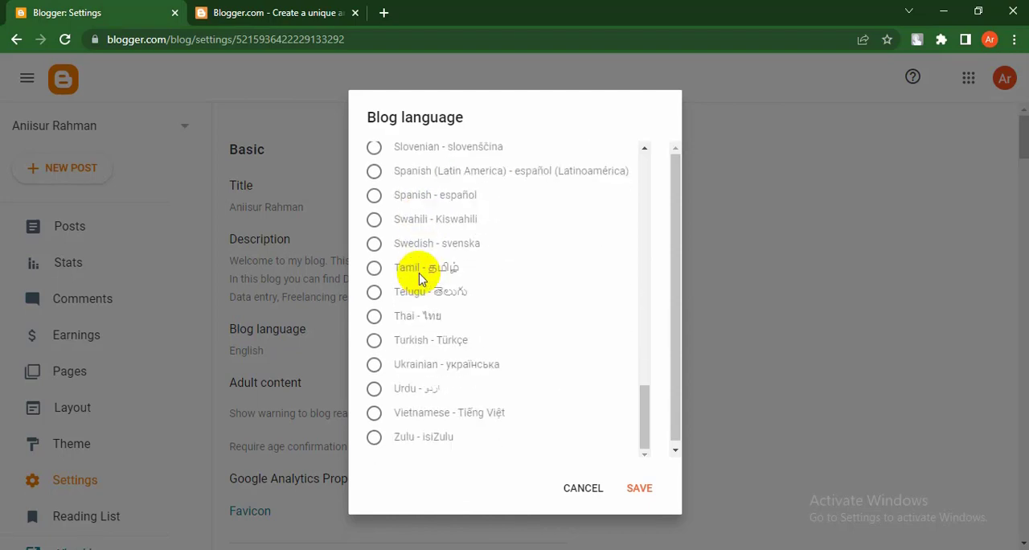
scroll(481, 364, "up", 1)
scroll(481, 364, "up", 9)
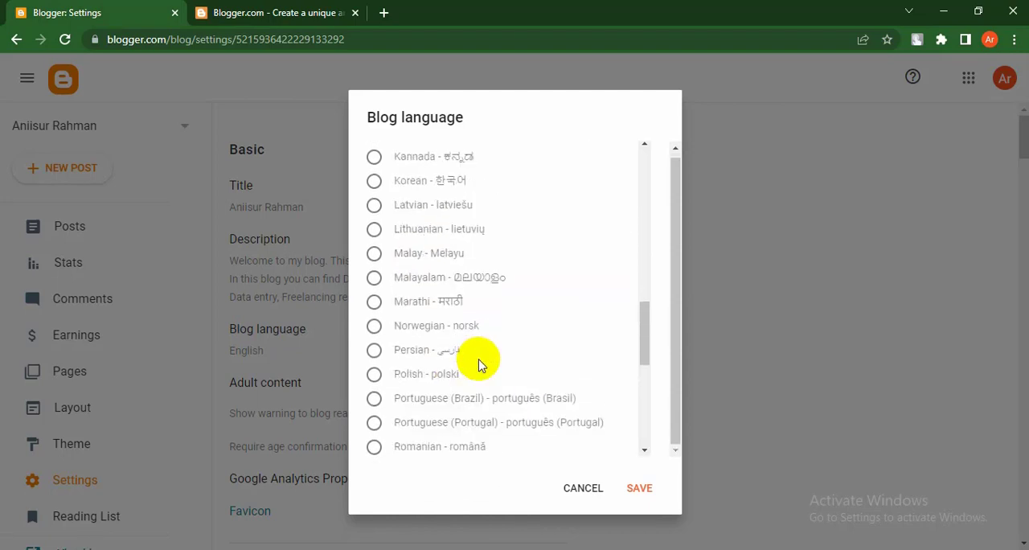
scroll(450, 418, "down", 6)
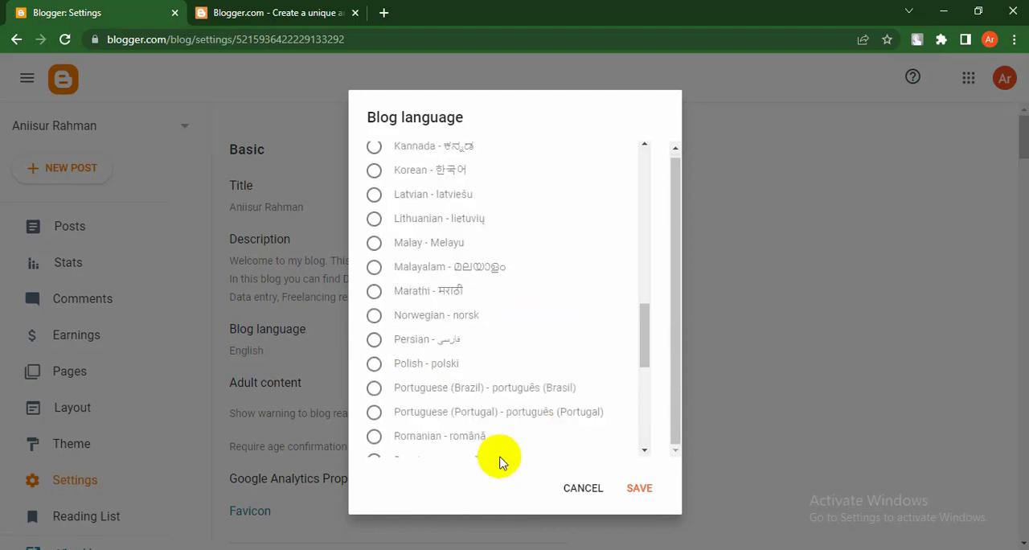
left_click(573, 496)
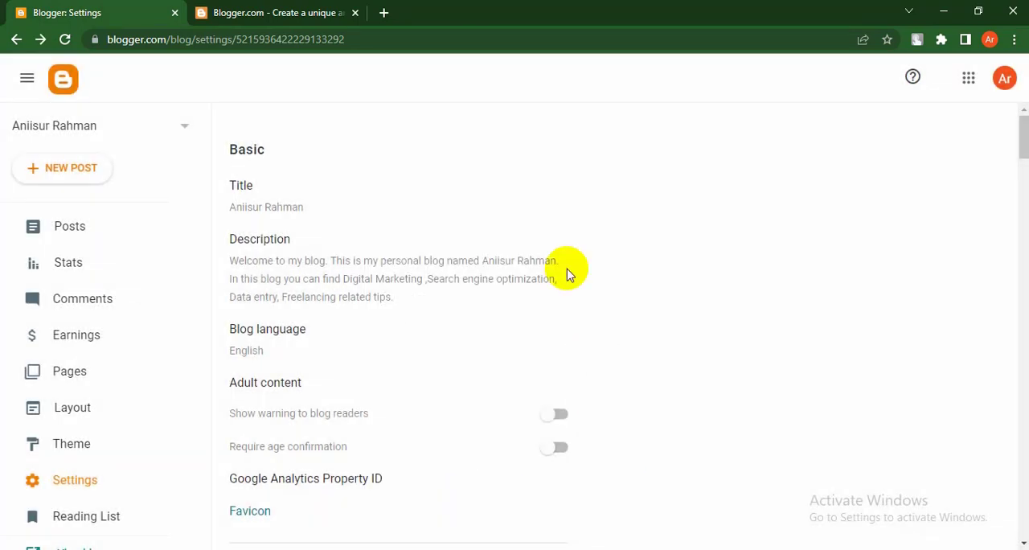
Step: Open the blog's favicon configuration page from the basic settings
scroll(331, 344, "down", 1)
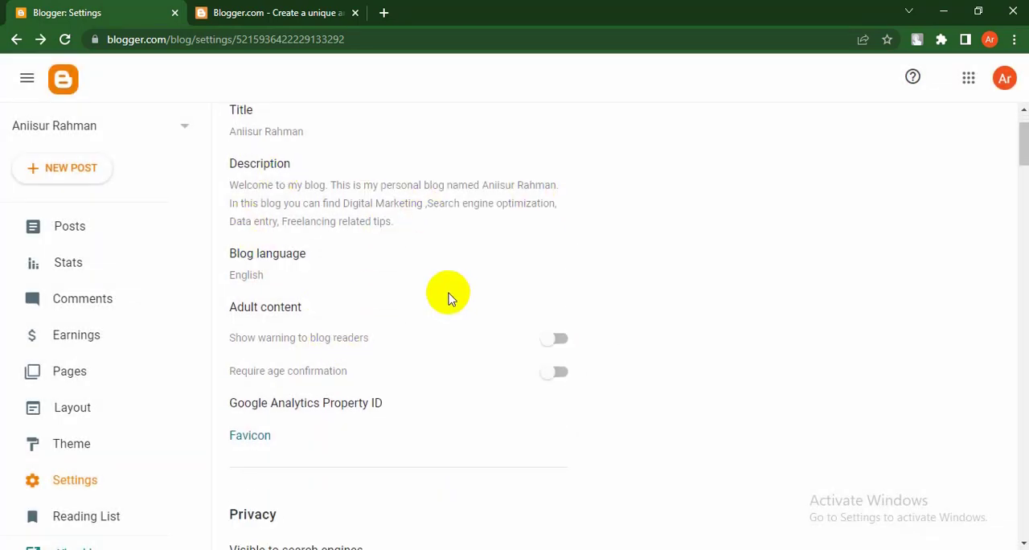
scroll(423, 294, "down", 1)
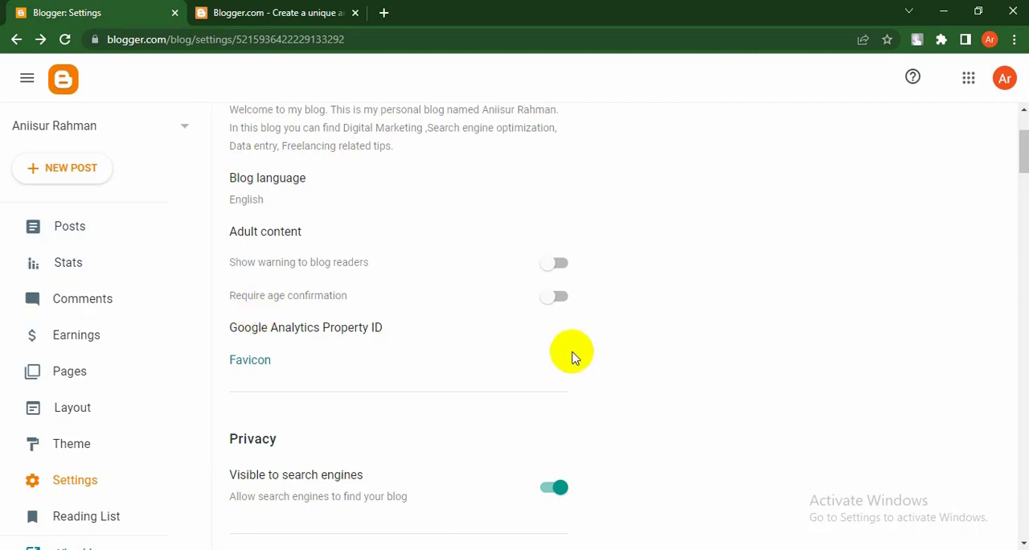
left_click(252, 361)
left_click(219, 6)
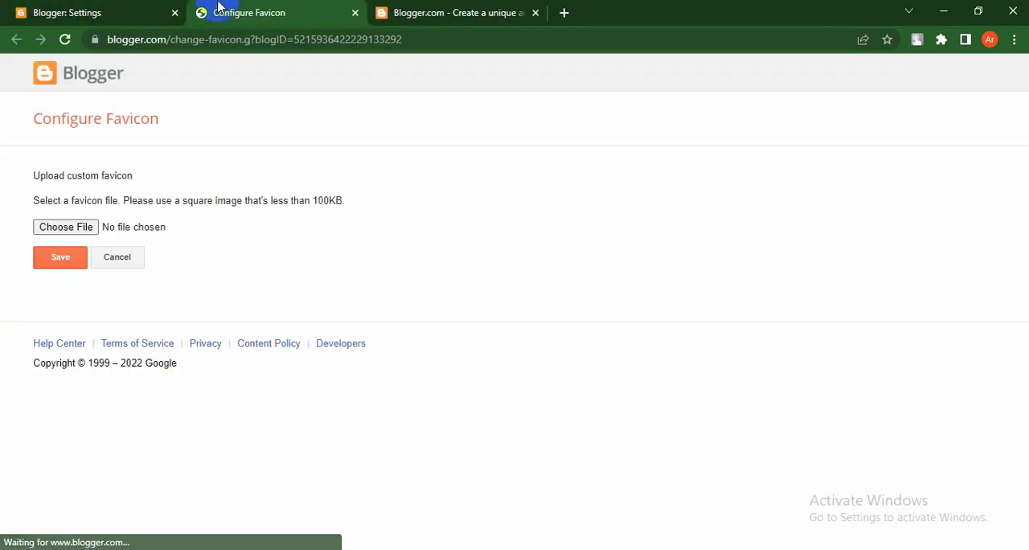
Step: Compare the favicons of the open Blogger pages and return to the Configure Favicon page
left_click(421, 11)
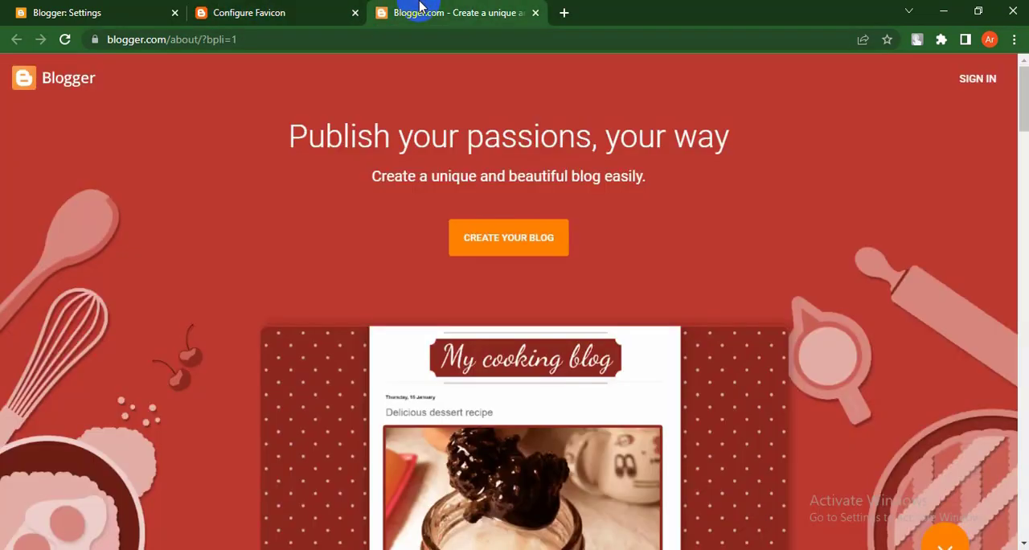
left_click(35, 11)
left_click(253, 10)
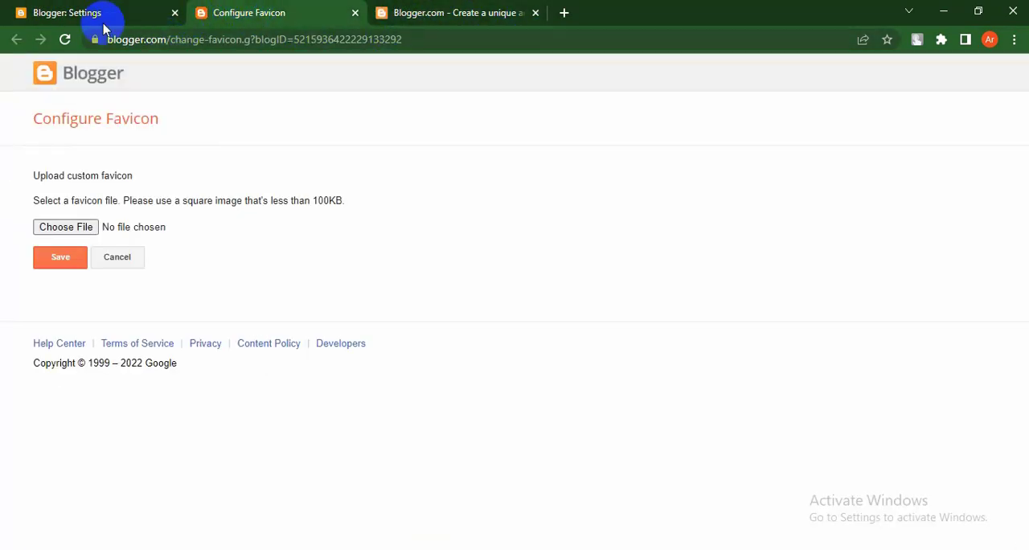
left_click(73, 11)
left_click(435, 16)
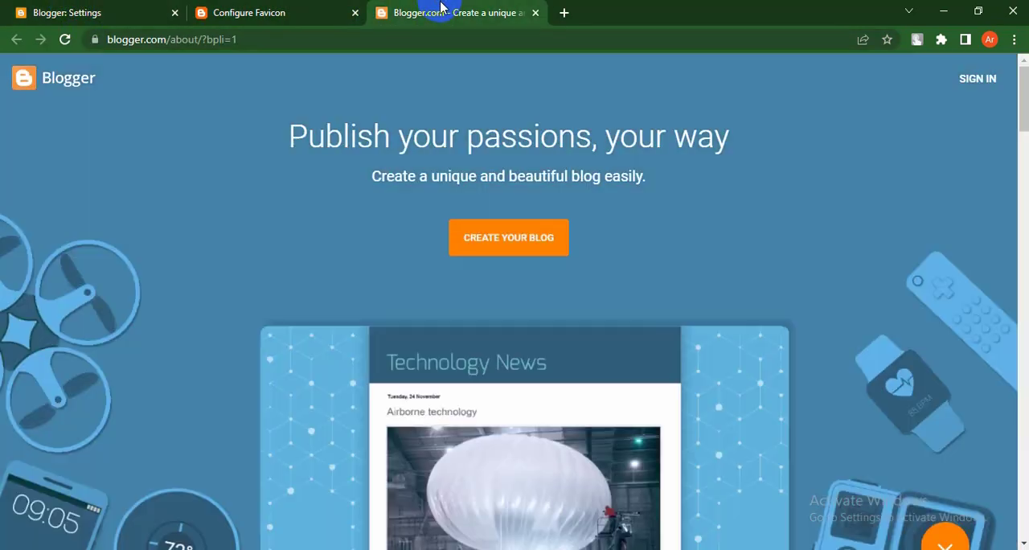
left_click(300, 12)
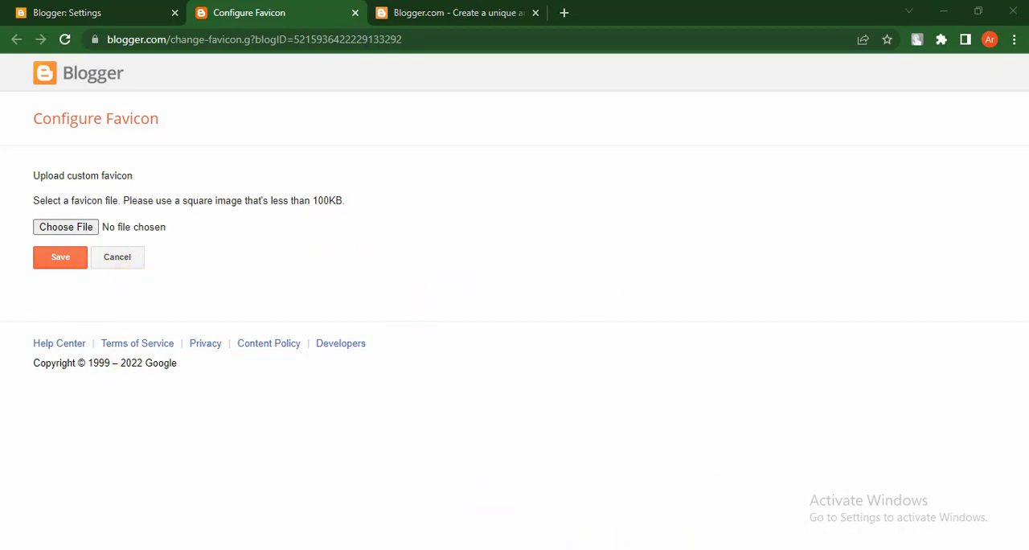
Step: Search Google for "blog logo" in a new browser tab and show the image results
left_click(564, 13)
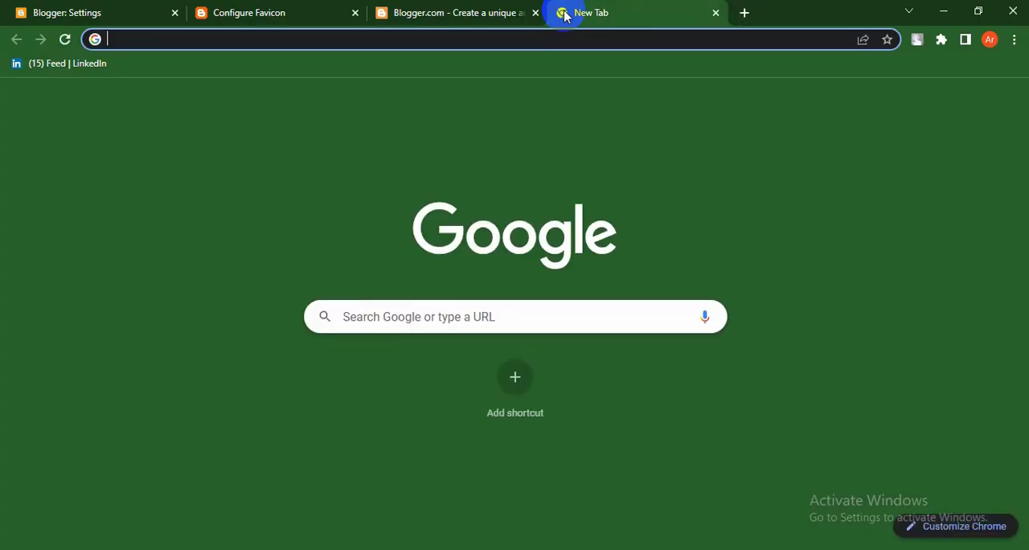
type("bl")
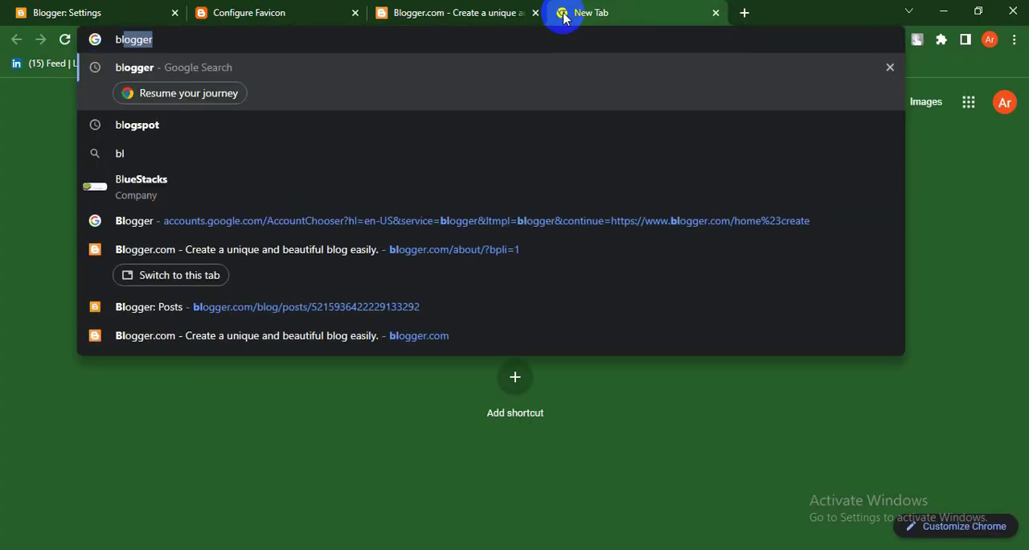
type("og ")
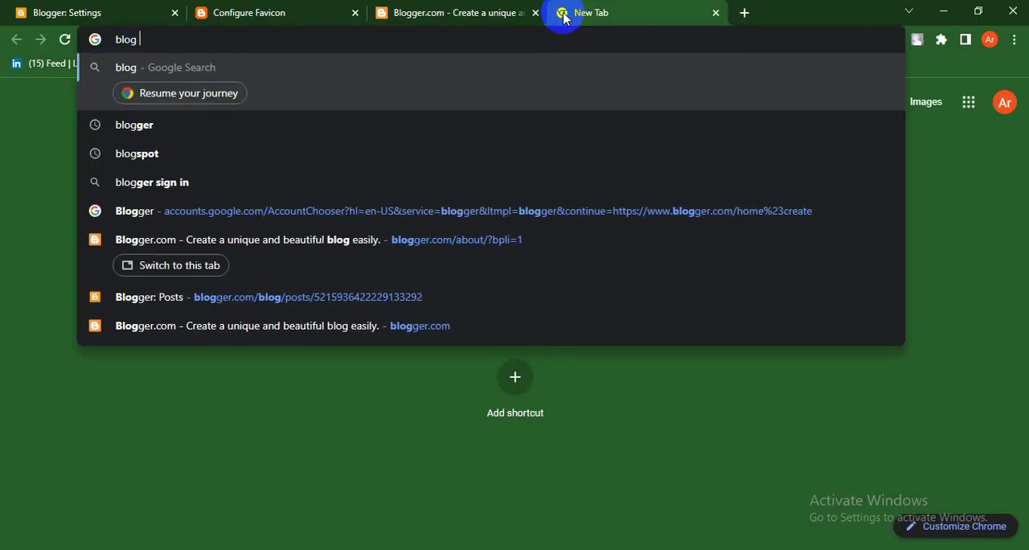
type("log")
key("Return")
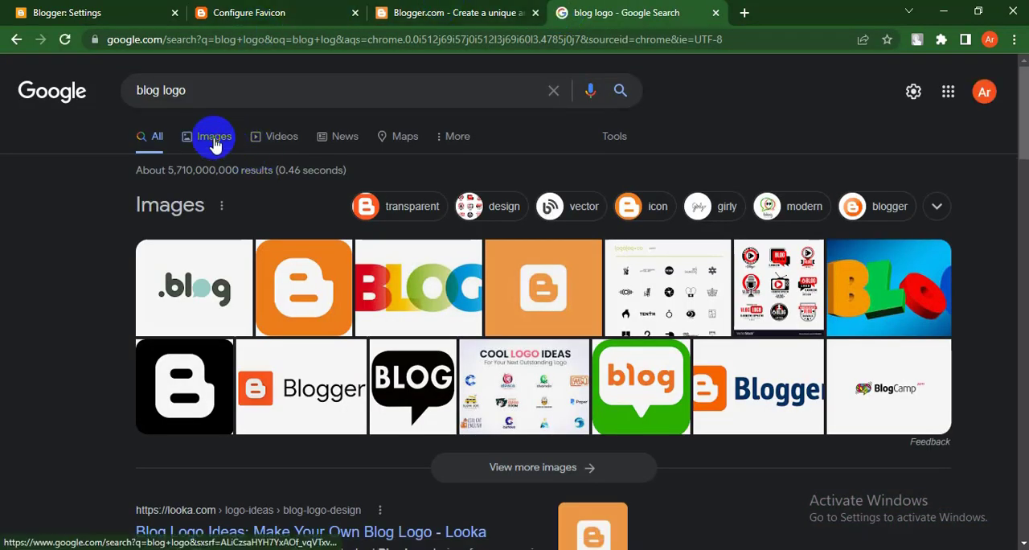
left_click(213, 142)
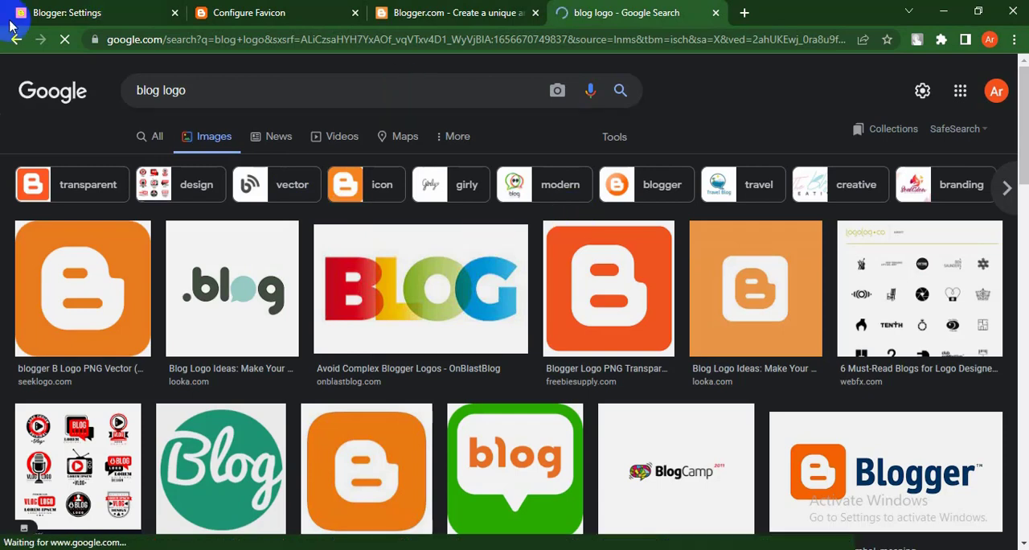
Step: Save the first orange Blogger B logo as a PNG image in Downloads and return to the Configure Favicon page
left_click(52, 284)
right_click(766, 216)
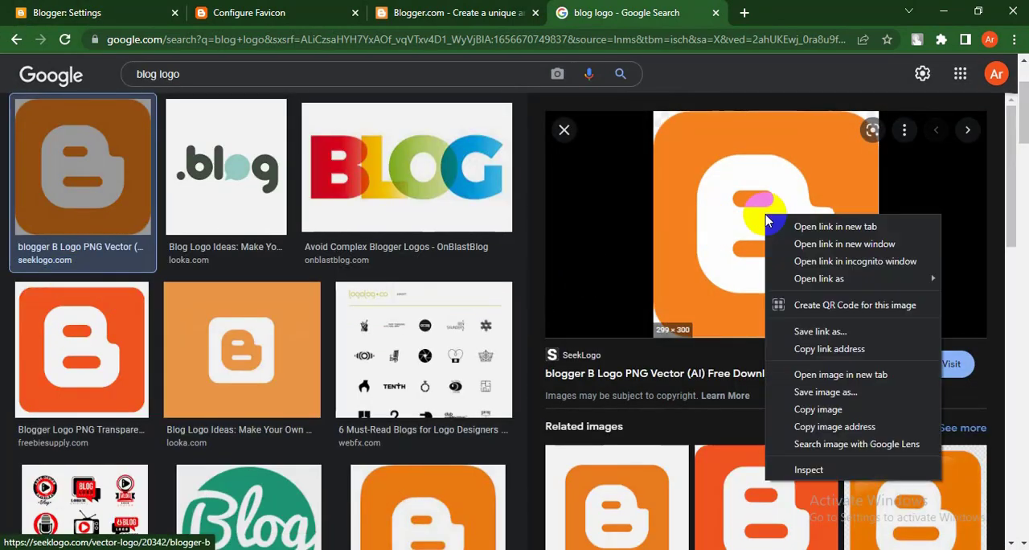
left_click(824, 391)
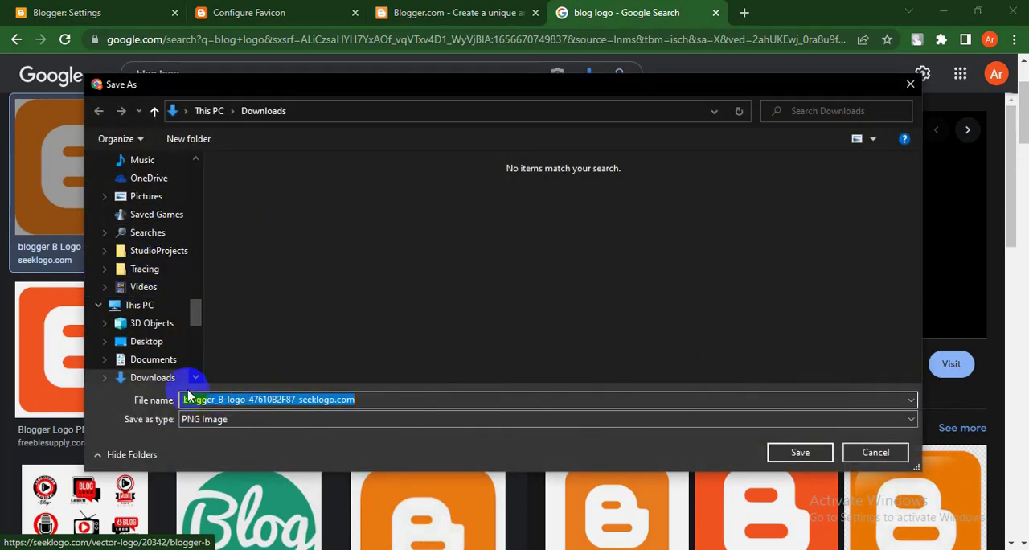
left_click(800, 453)
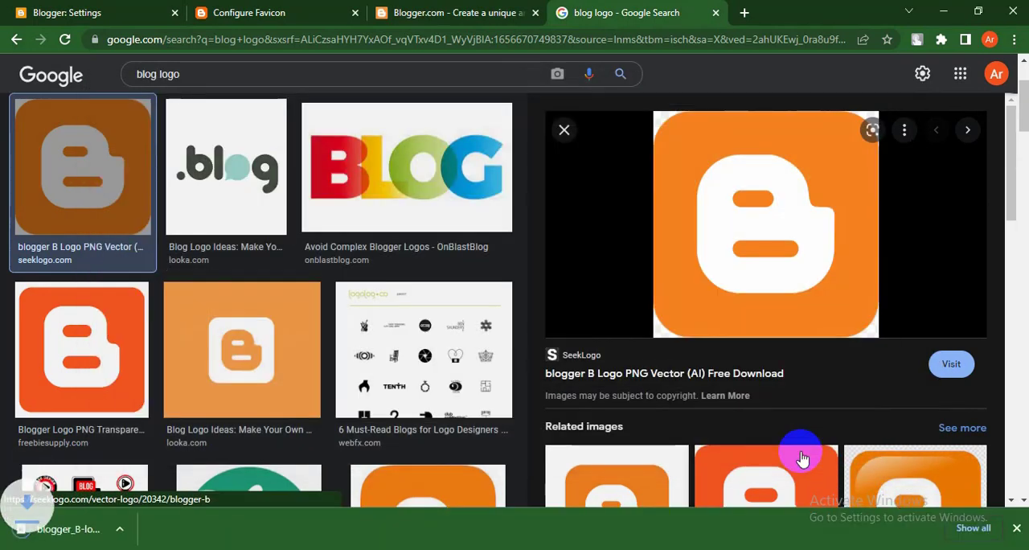
left_click(261, 12)
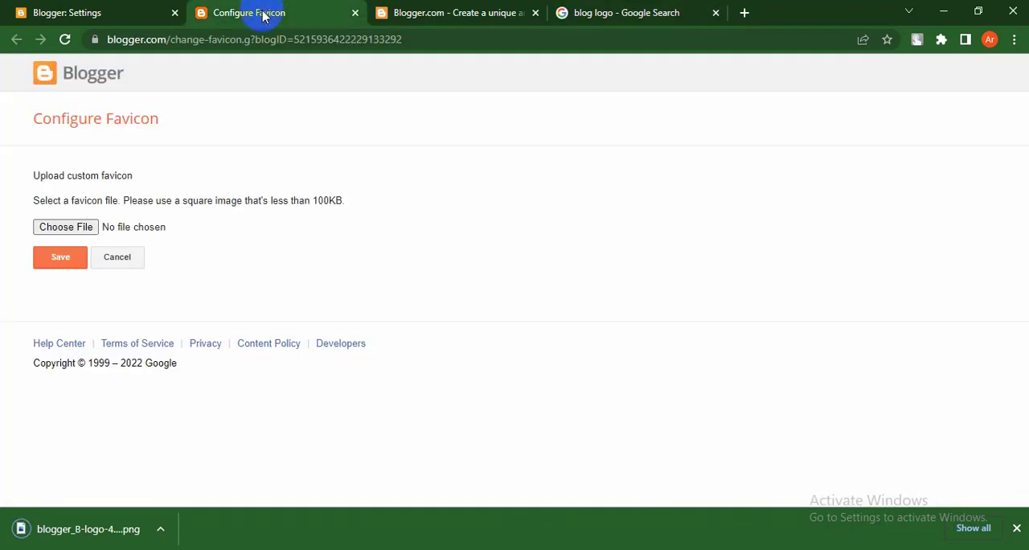
Step: Dismiss the downloads bar, check the Blogger.com page and return to the Configure Favicon page
left_click(1017, 529)
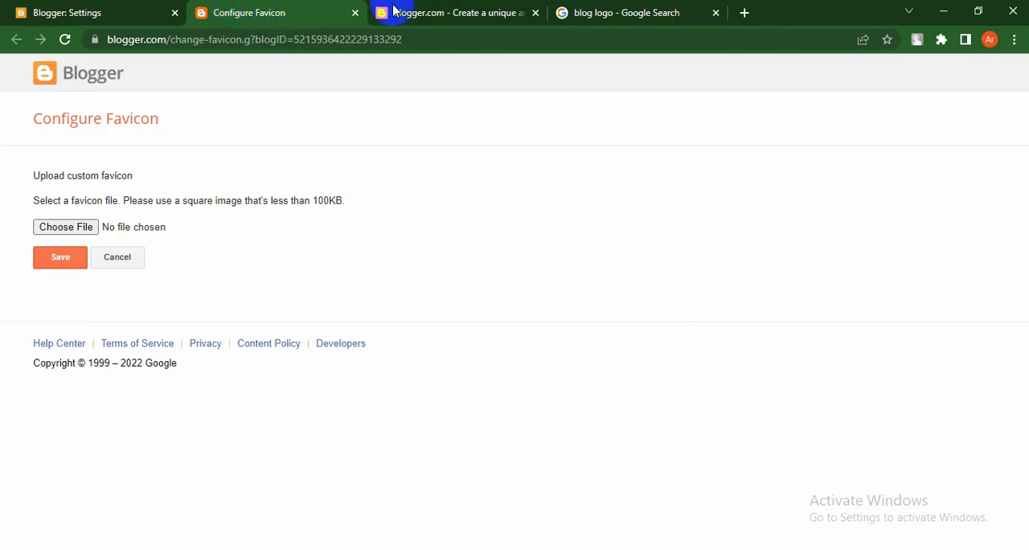
left_click(410, 12)
left_click(254, 11)
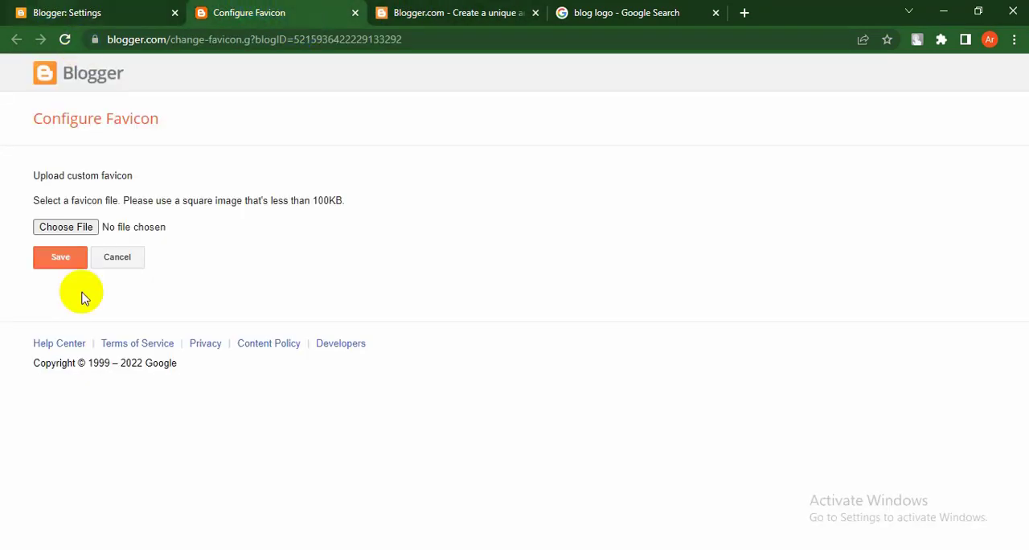
left_click(434, 9)
left_click(230, 11)
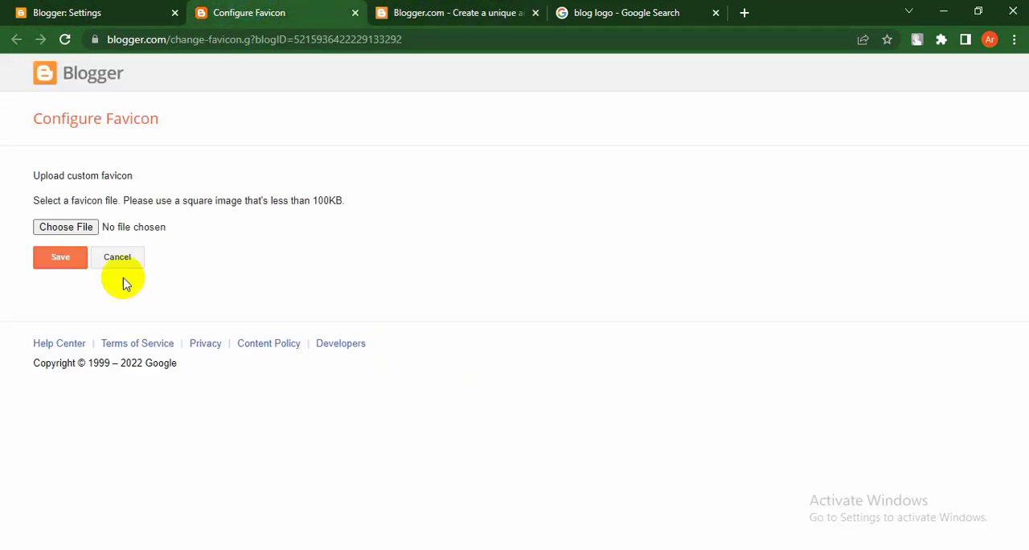
Step: Try to upload blogger_B-logo-47610B2F87-seeklogo.com.png from the Downloads folder as the blog's custom favicon
left_click(54, 229)
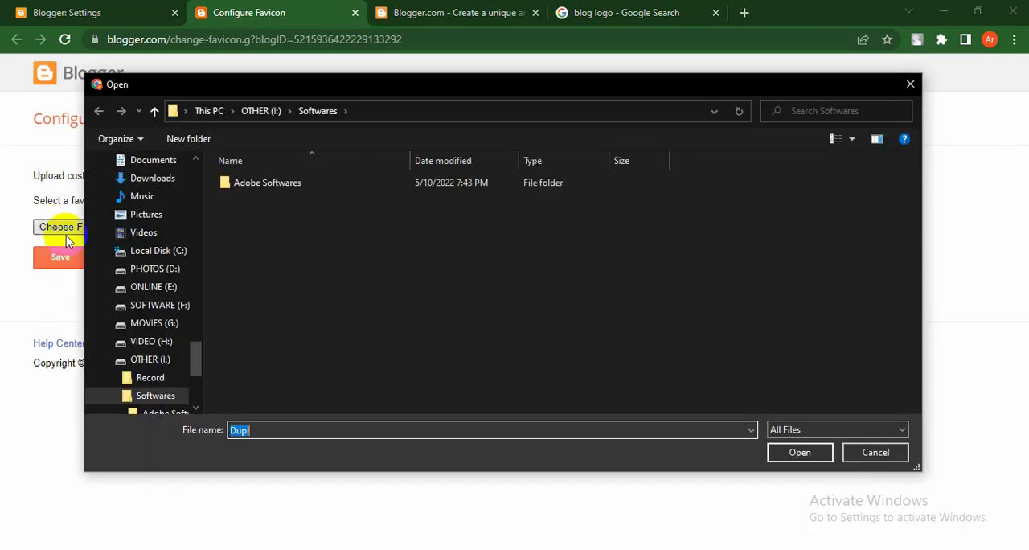
left_click(152, 178)
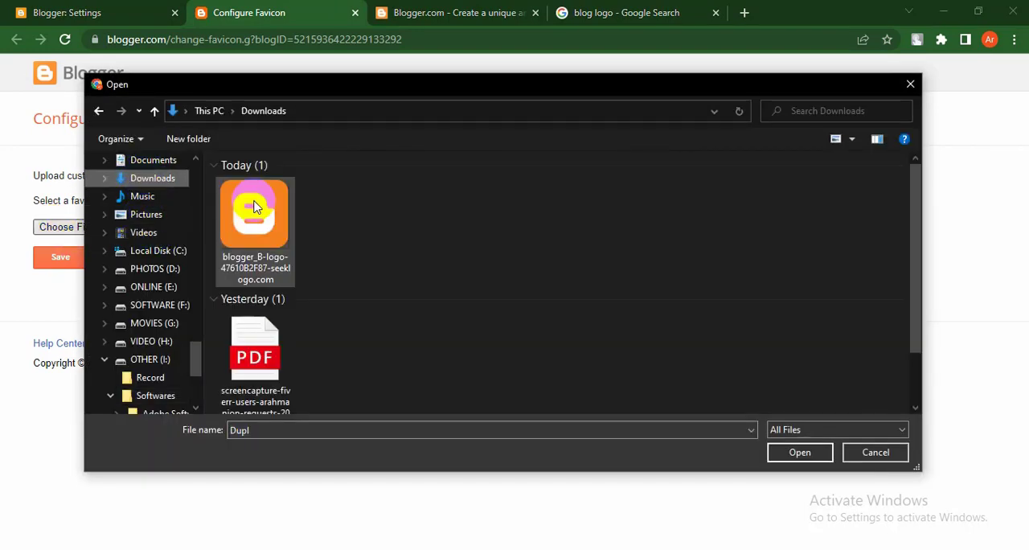
left_click(254, 214)
left_click(799, 452)
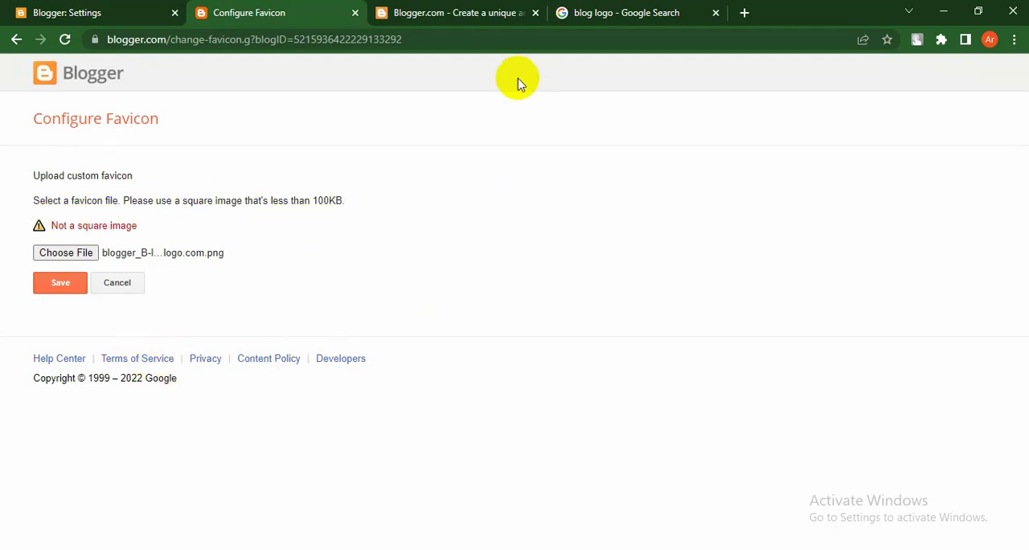
Step: Browse the Google image results for "blog logo" and preview the round green Blog logo from PNGitem
left_click(592, 11)
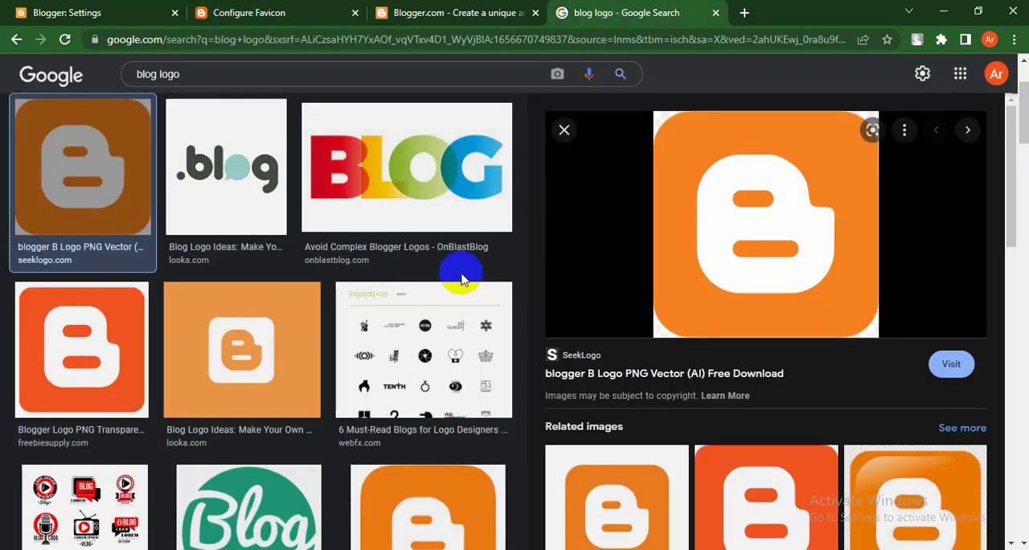
scroll(437, 301, "down", 3)
scroll(229, 343, "up", 2)
left_click(275, 368)
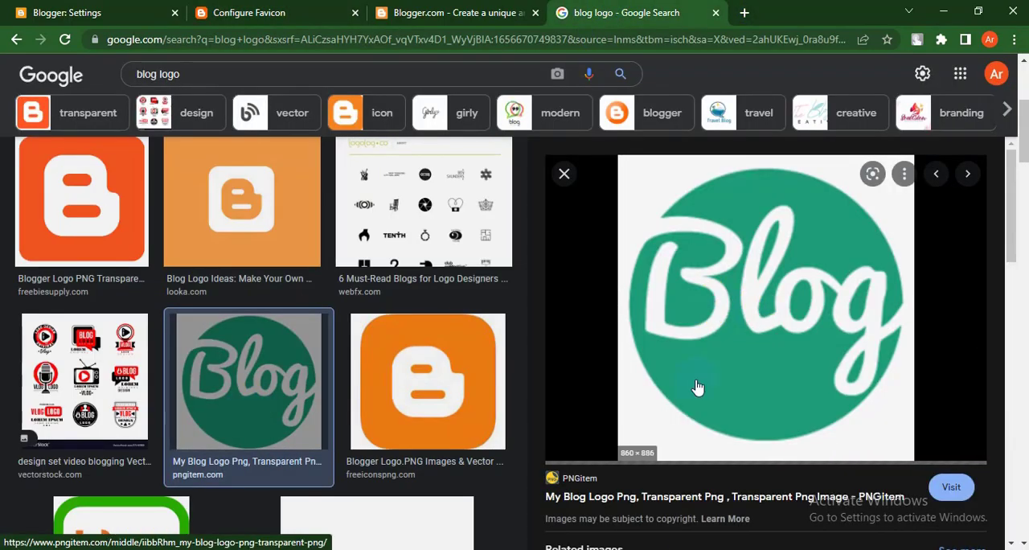
Step: Switch to Canva and create a new custom-size design of 48 × 48 px
left_click(615, 542)
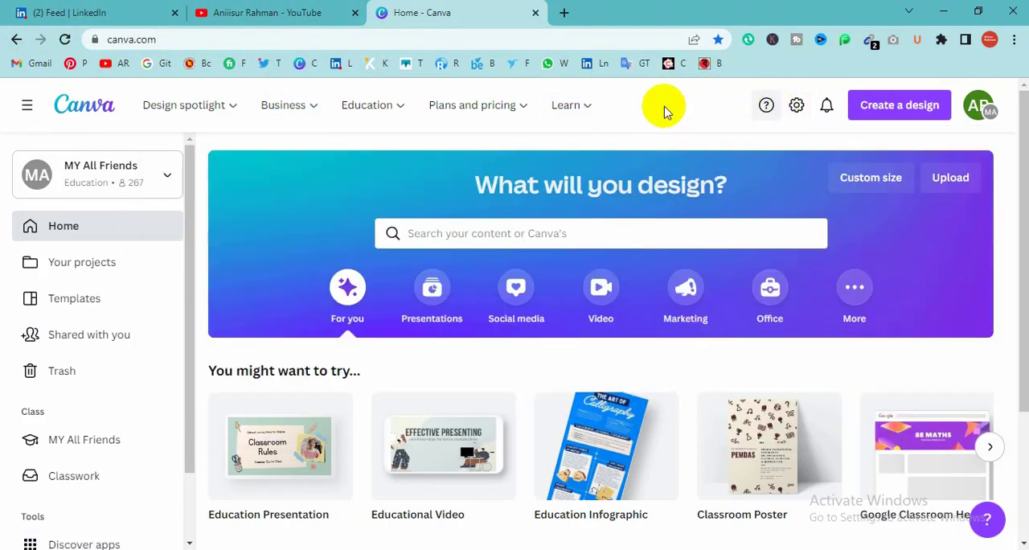
left_click(885, 113)
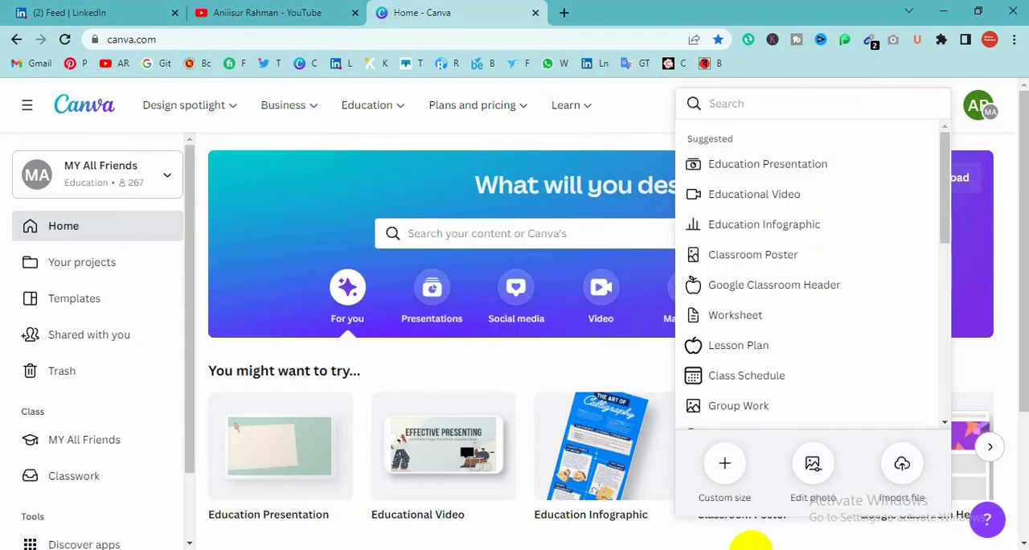
left_click(726, 469)
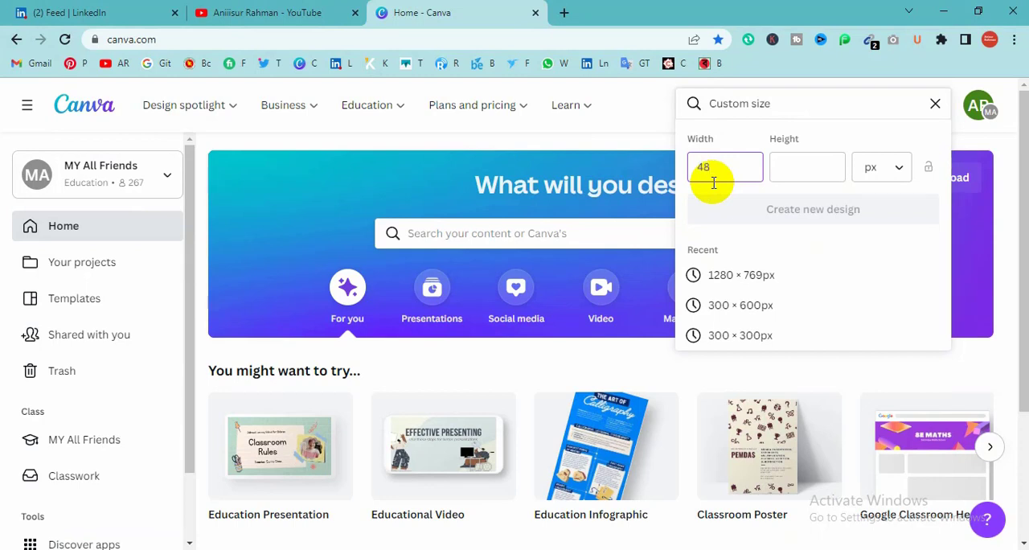
left_click(821, 167)
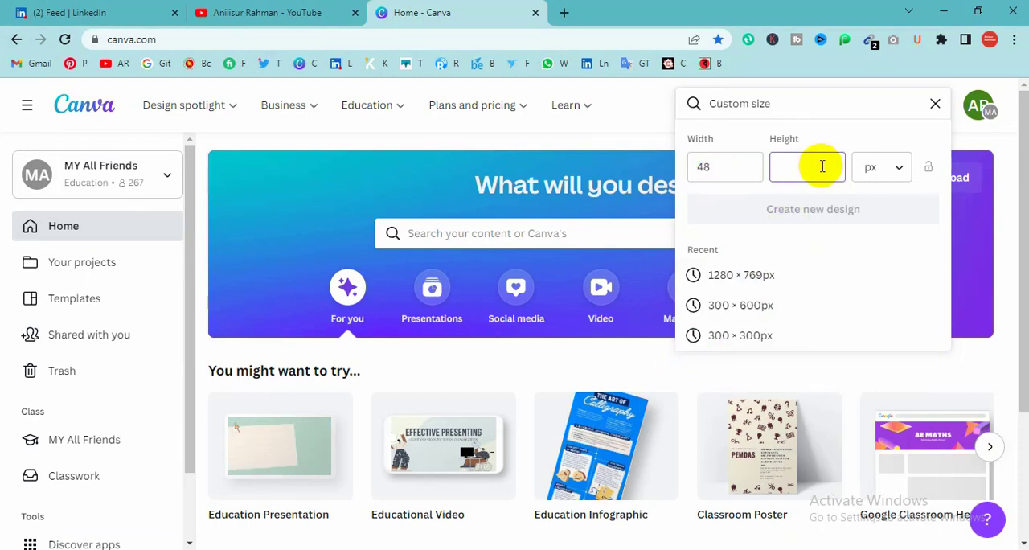
type("48")
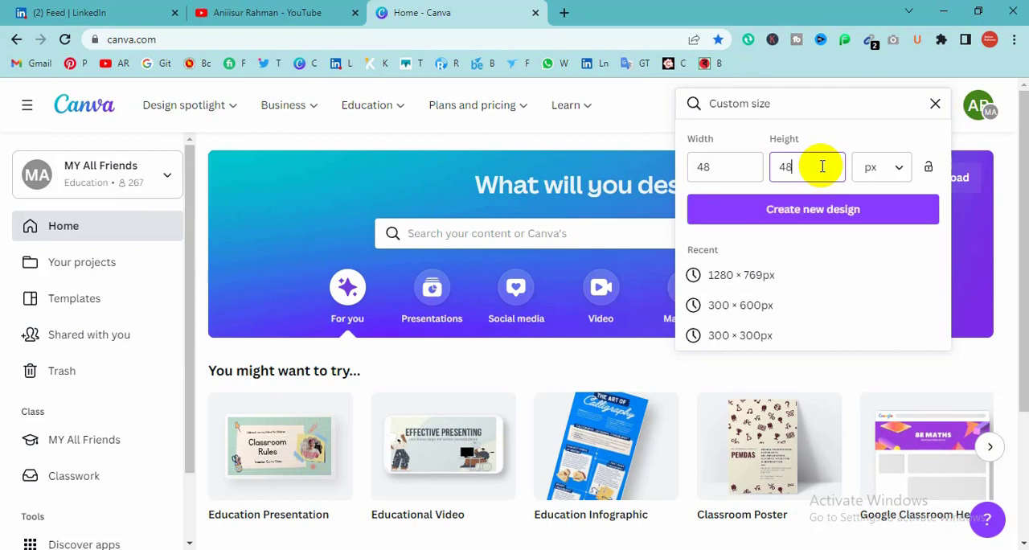
left_click(830, 219)
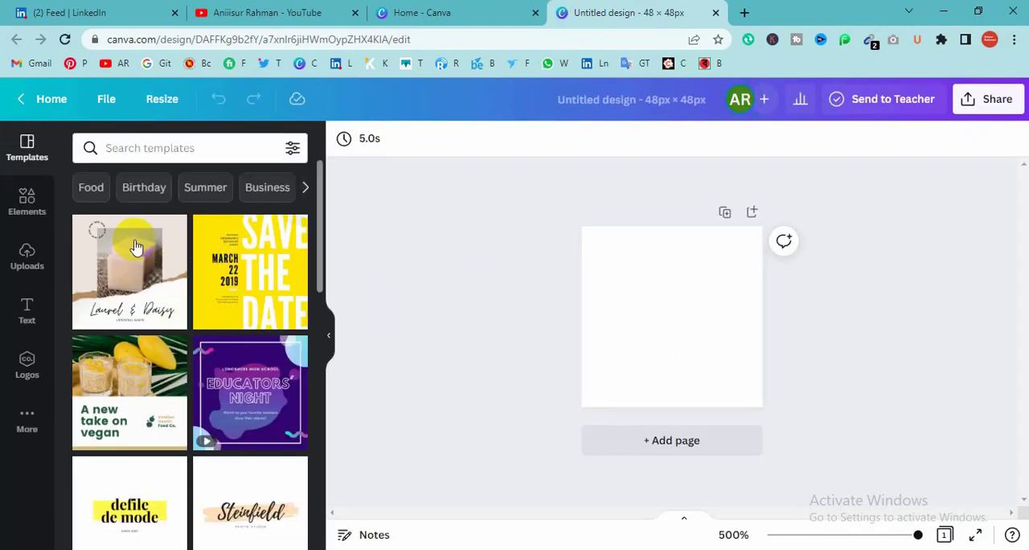
Step: Browse the templates and apply the beach "Good Morning!" template to the blank page
scroll(211, 401, "down", 4)
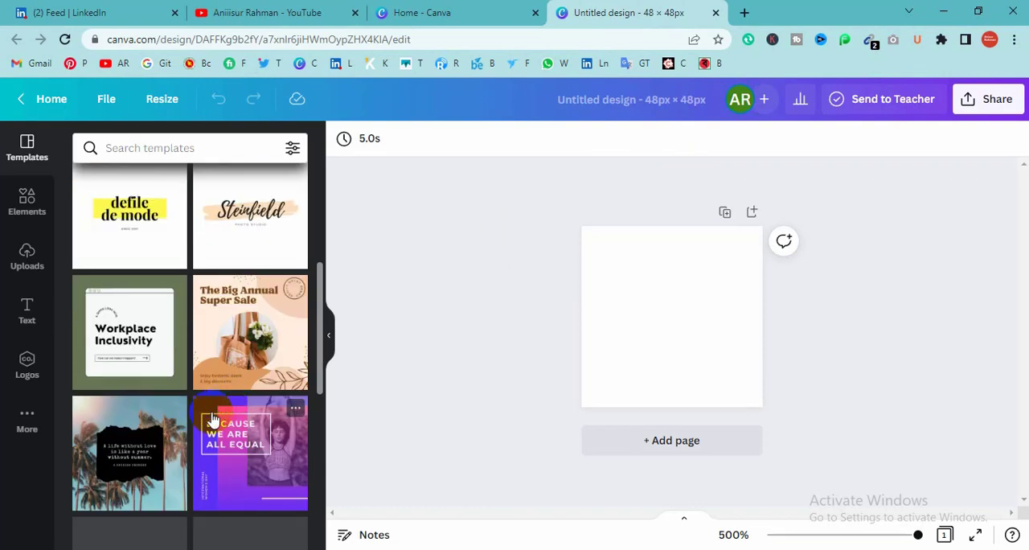
scroll(212, 420, "up", 4)
scroll(201, 378, "down", 4)
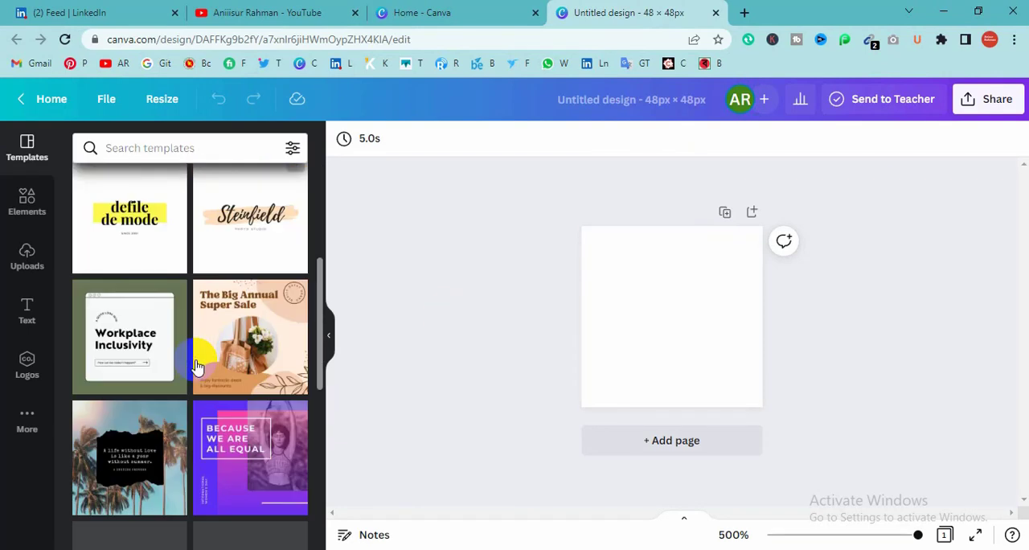
scroll(197, 365, "down", 3)
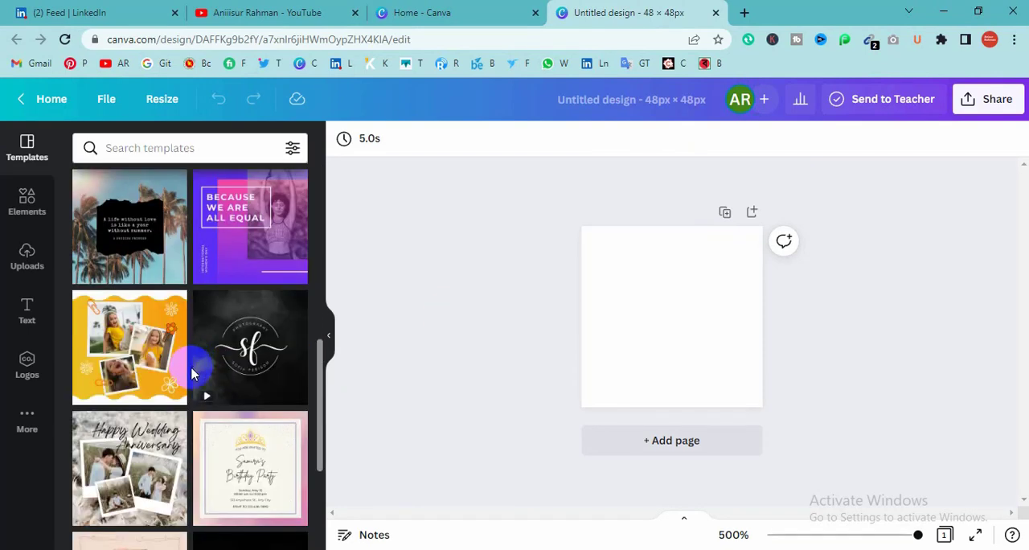
scroll(200, 384, "down", 3)
scroll(205, 391, "down", 6)
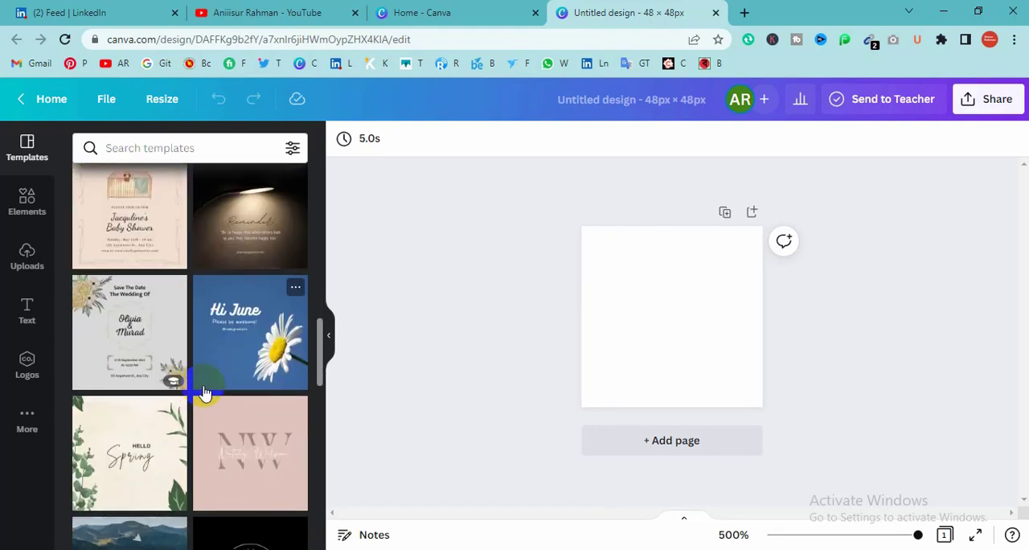
scroll(202, 396, "down", 8)
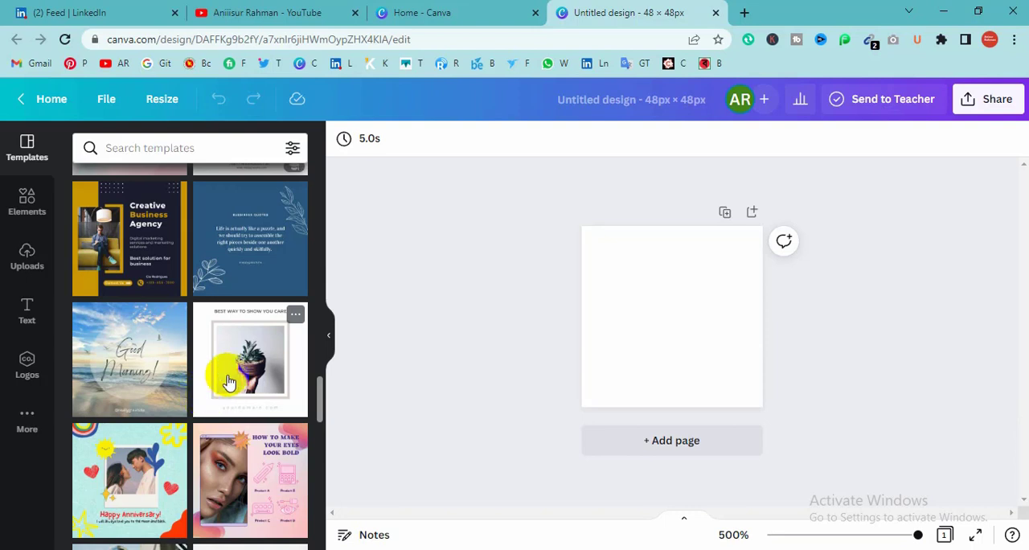
left_click(128, 373)
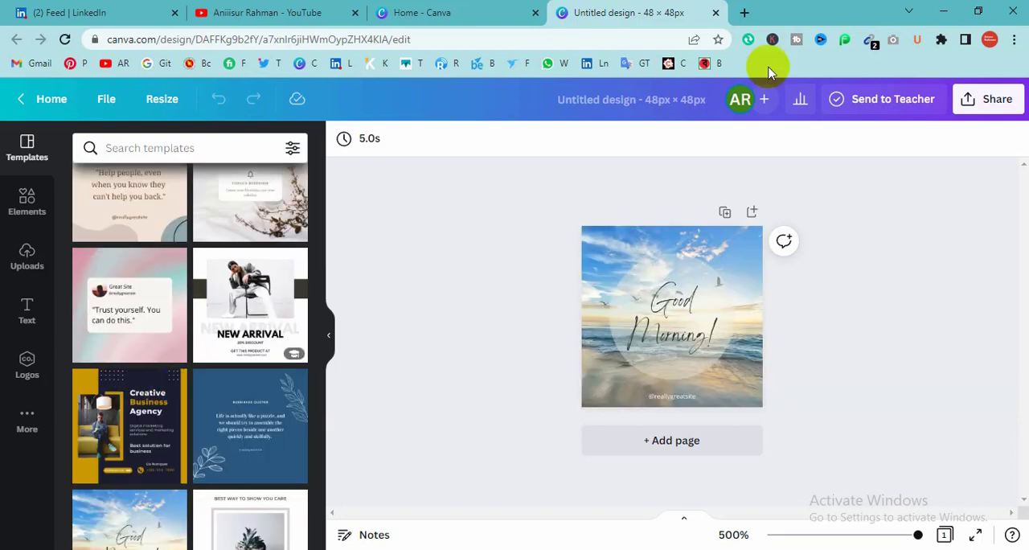
Step: Replace the "Good Morning!" text with the blog owner's full name on two lines
left_click(666, 356)
double_click(690, 325)
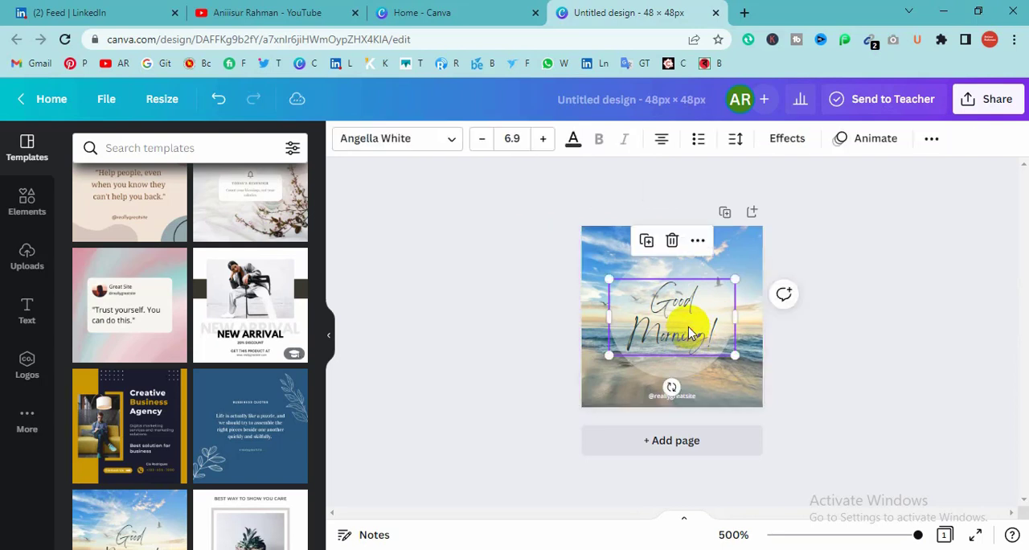
type("Anisur")
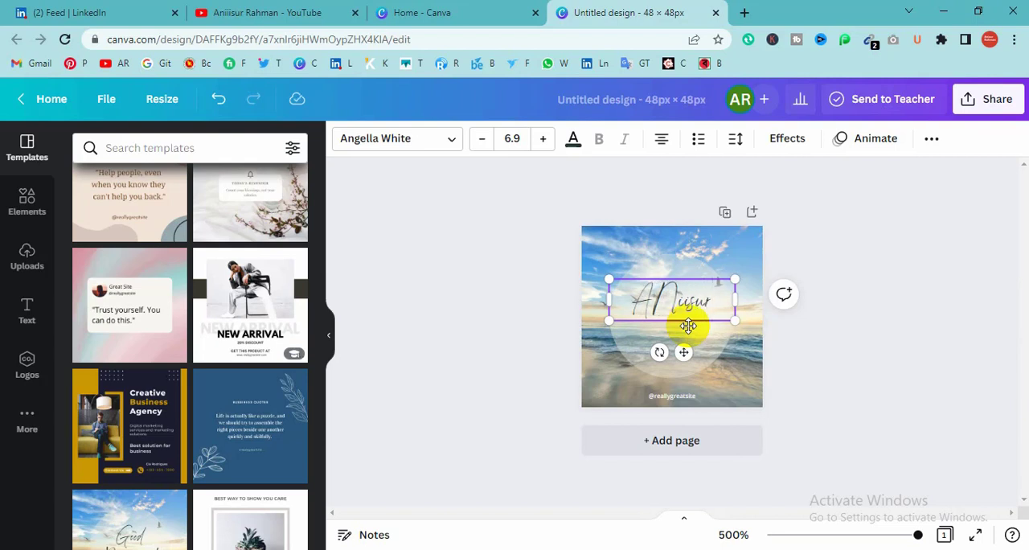
key("Return")
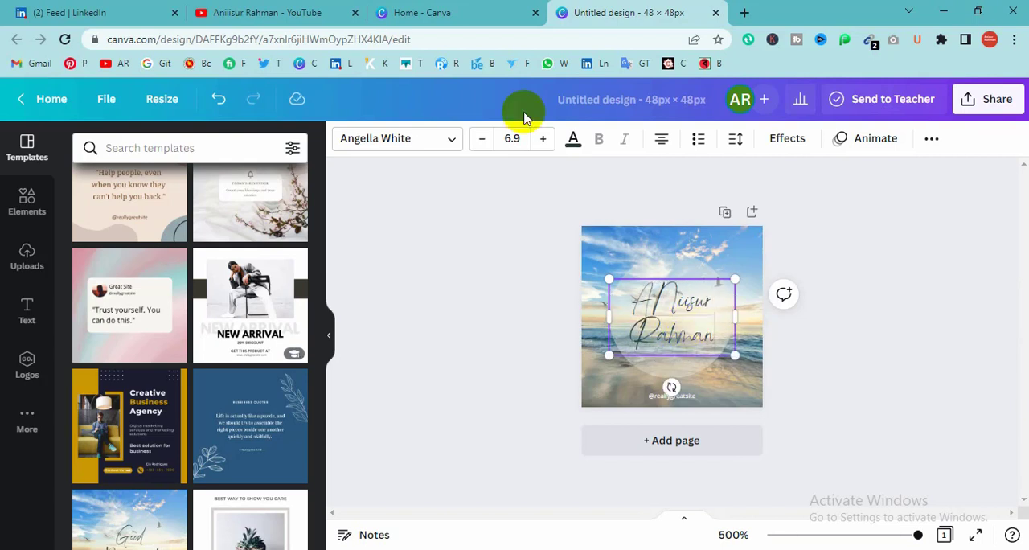
Step: Set the font of both lines of the name text to Roboto
left_click(451, 142)
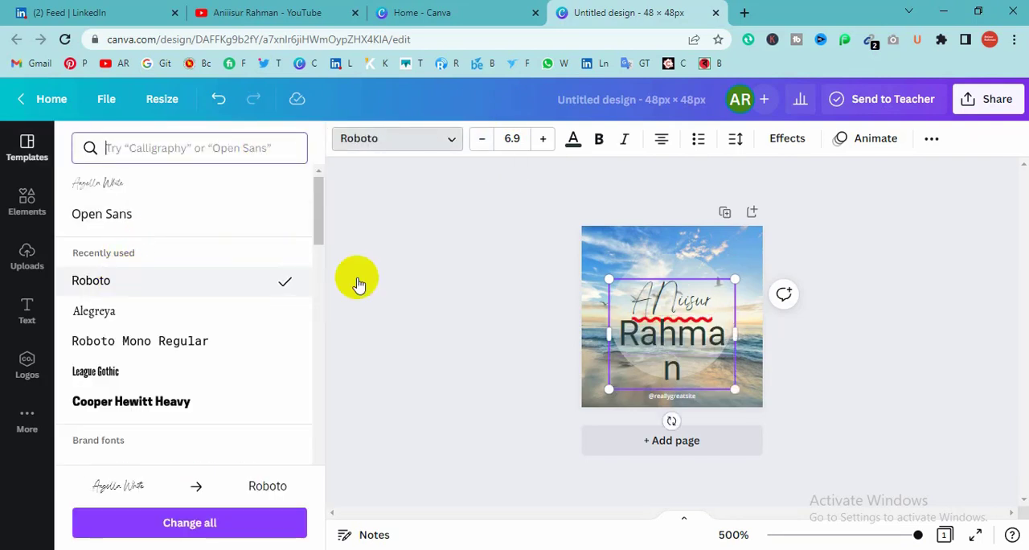
left_click(653, 299)
key("ctrl+a")
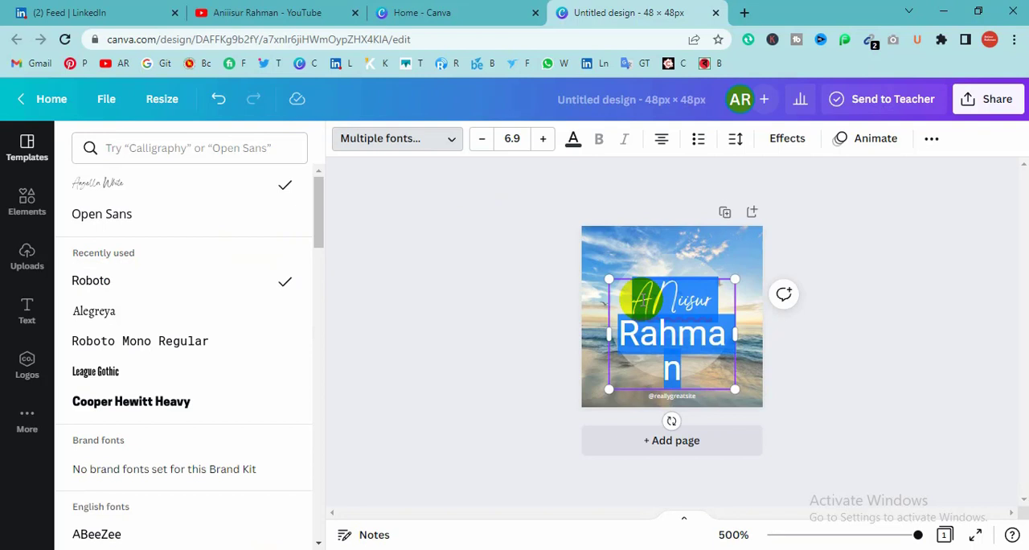
left_click(444, 139)
left_click(446, 139)
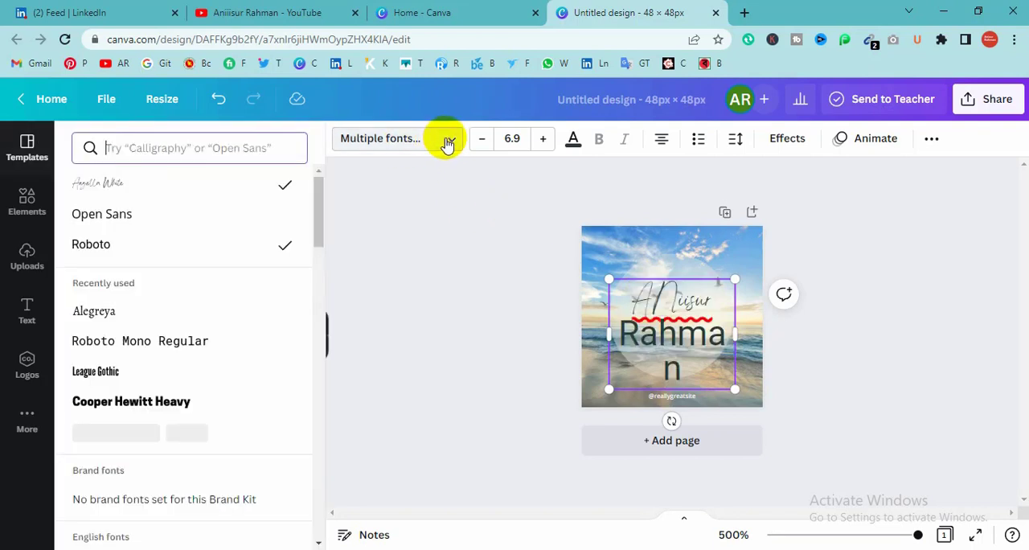
left_click(94, 242)
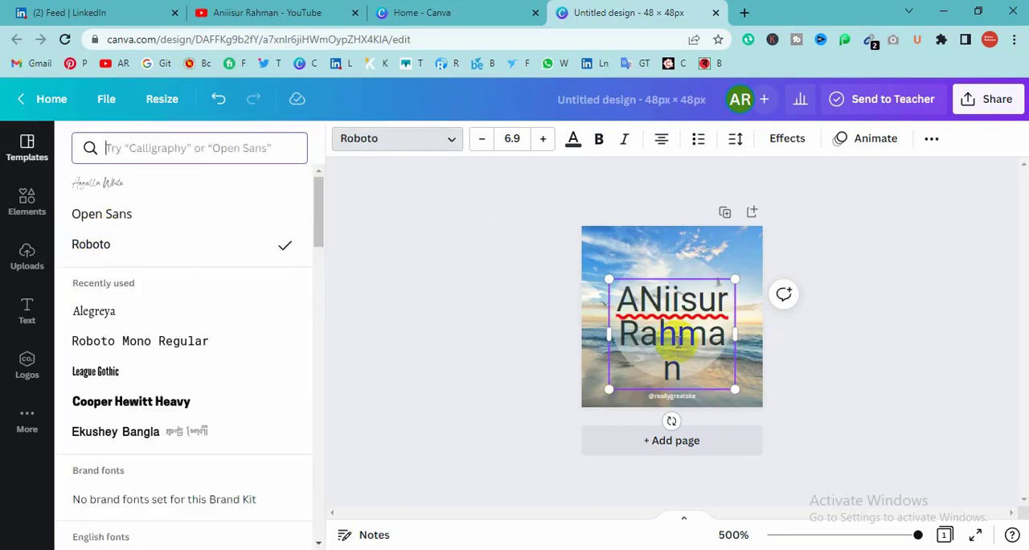
Step: Widen the name text box so the second line fits without breaking, and shift it back towards the page centre
left_click_drag(753, 341, 780, 339)
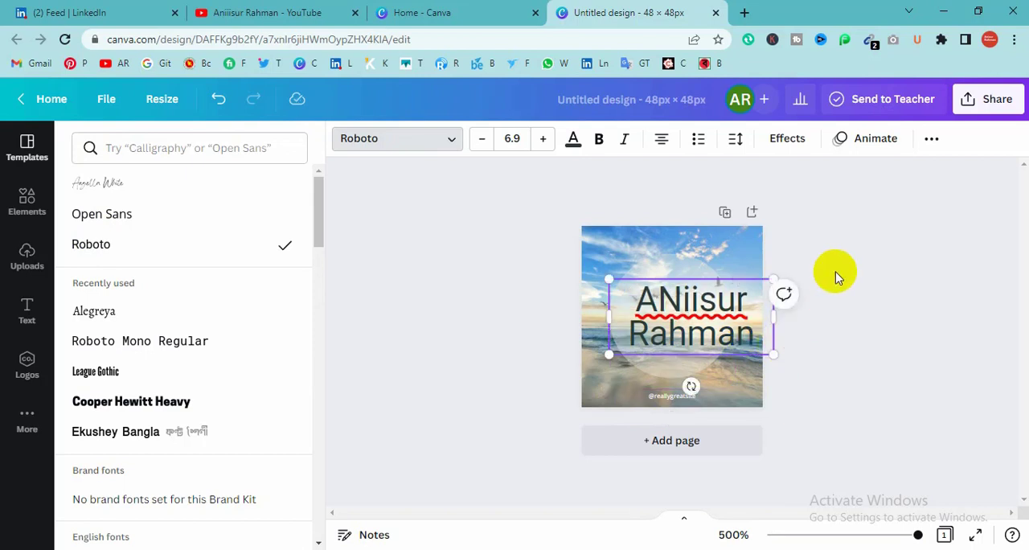
left_click(856, 331)
left_click_drag(688, 311, 671, 303)
Step: Change the second letter of the first name to a lowercase "n" and centre the name text on the page
left_click(671, 300)
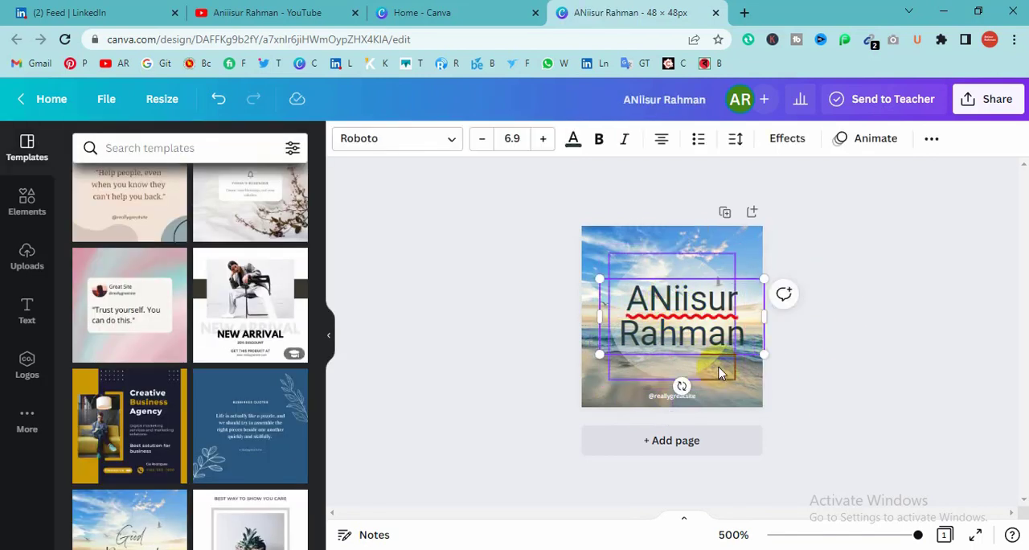
key("BackSpace")
type("n")
left_click(857, 312)
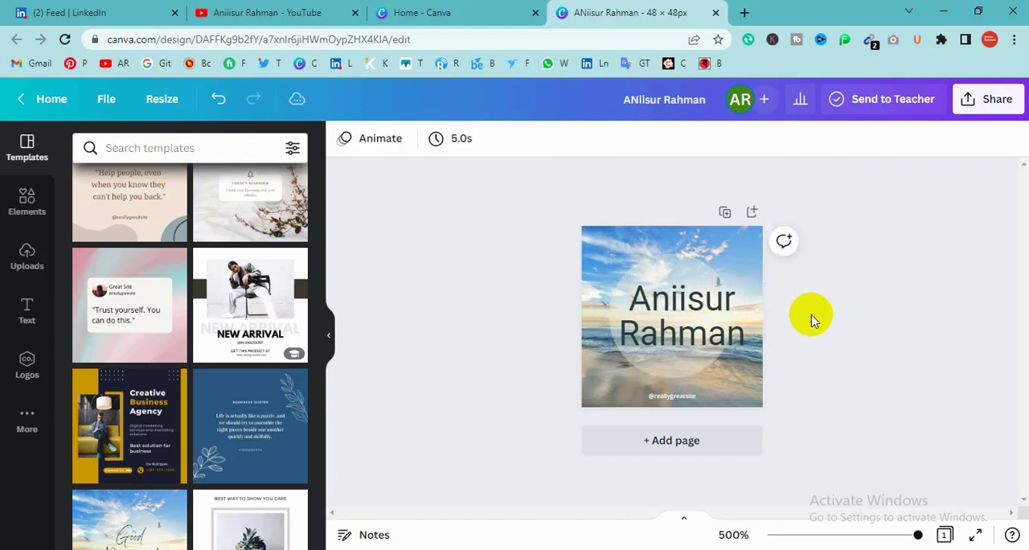
left_click_drag(721, 318, 713, 318)
left_click(813, 307)
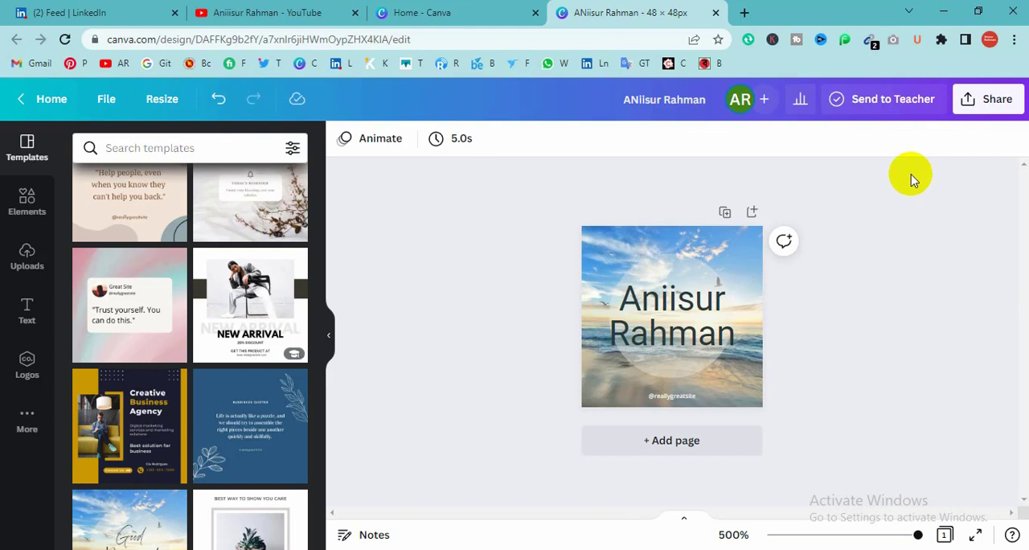
Step: Download the design as a JPG at size 1 (48 × 48 px) and quality 80
left_click(982, 100)
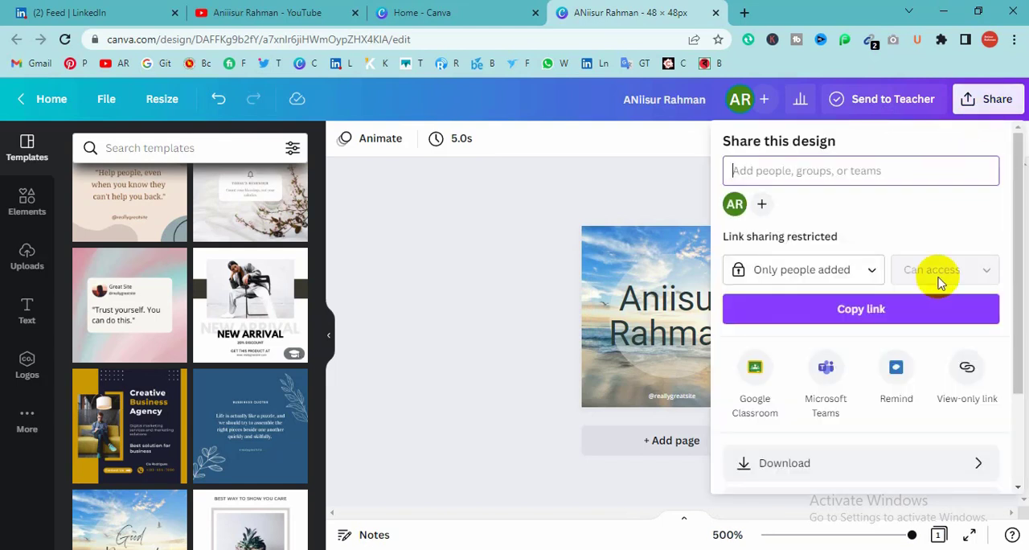
left_click(975, 464)
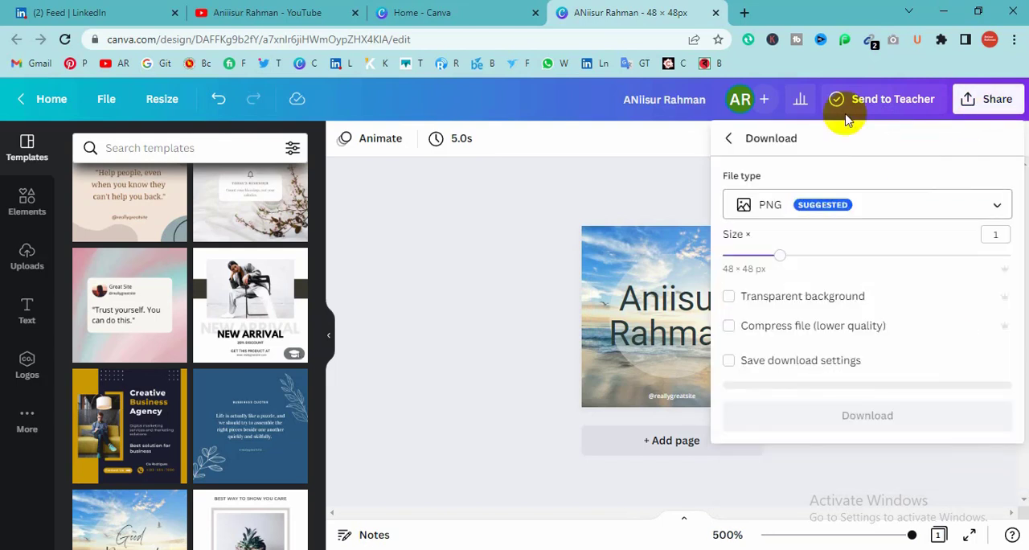
left_click(983, 207)
left_click(815, 169)
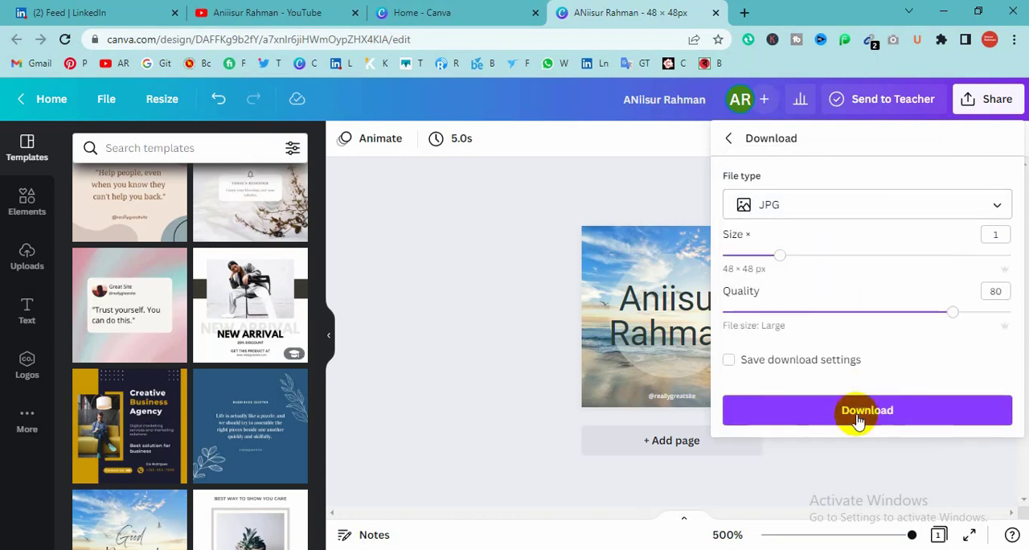
left_click(855, 421)
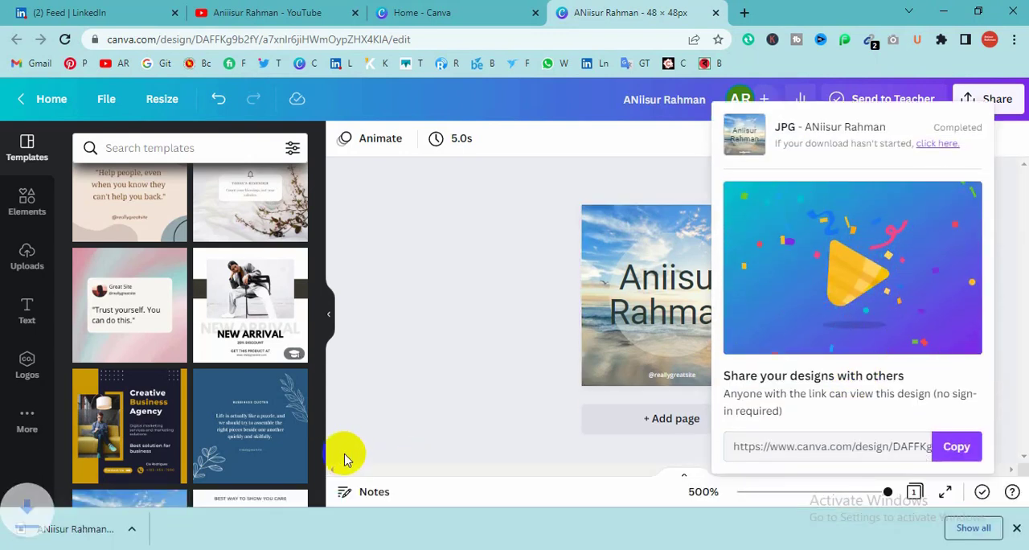
Step: Dismiss the finished download's notices and switch from Canva to Blogger's Configure Favicon page
left_click(1015, 527)
left_click(408, 299)
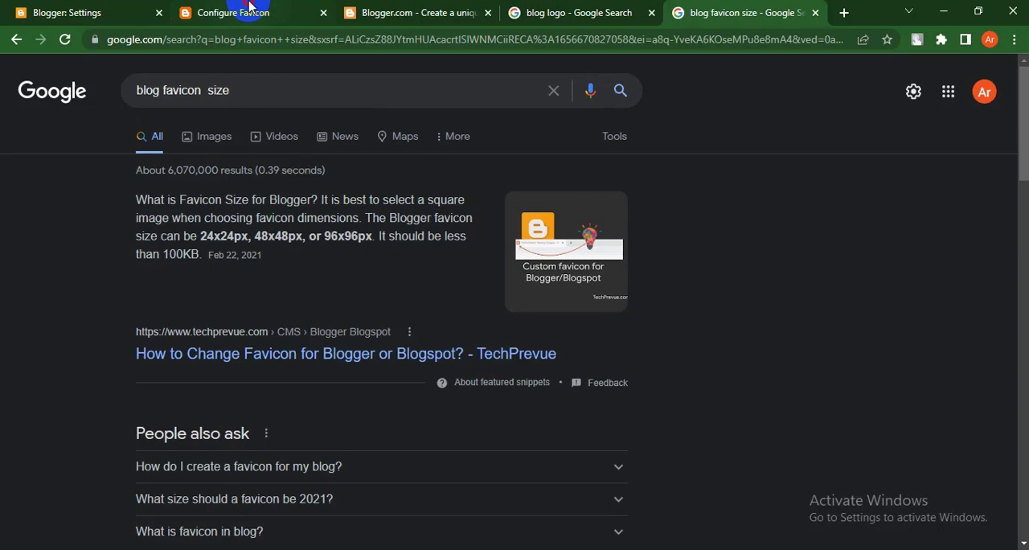
left_click(241, 12)
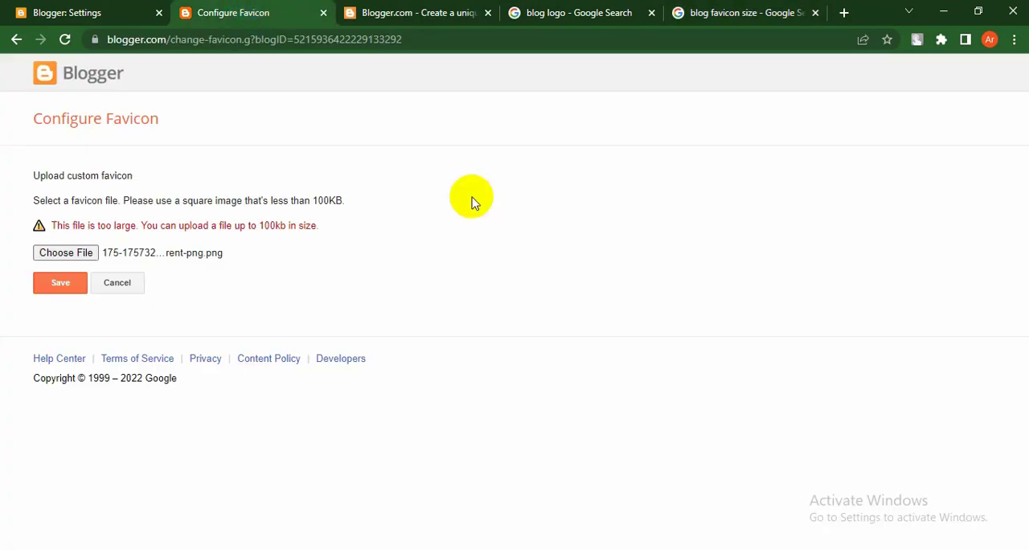
Step: Replace the selected favicon file with the JPG downloaded from Canva and save the favicon
left_click(57, 283)
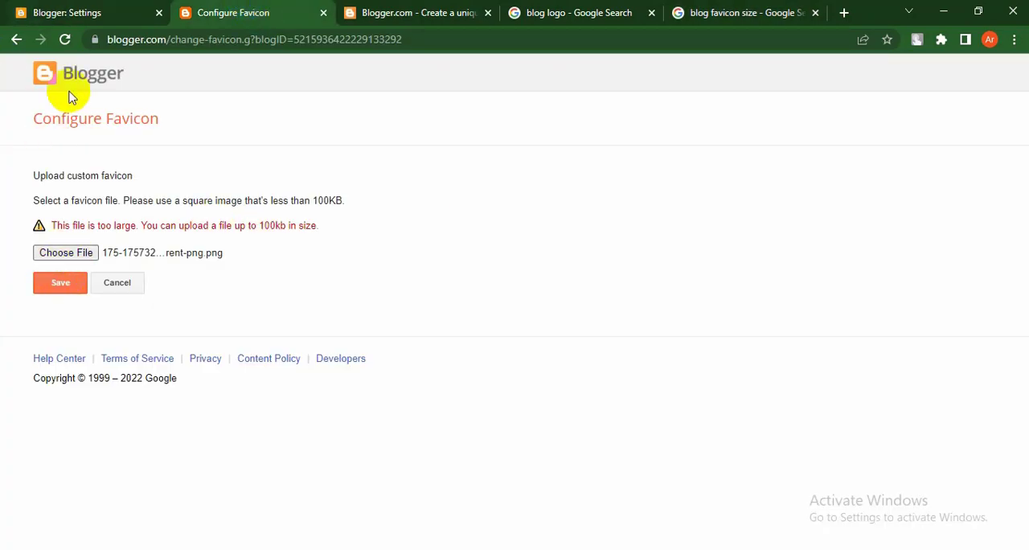
left_click(66, 252)
left_click(255, 218)
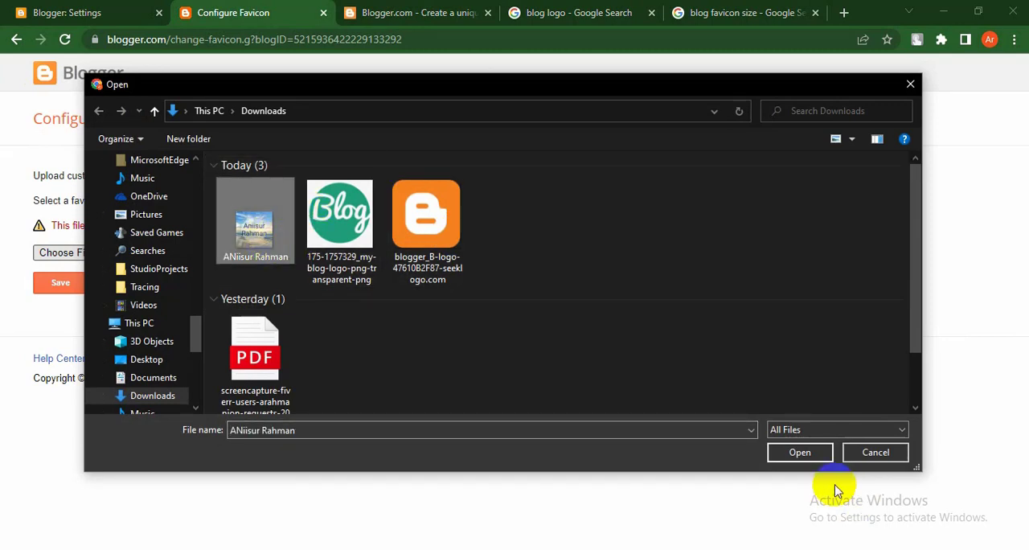
left_click(798, 452)
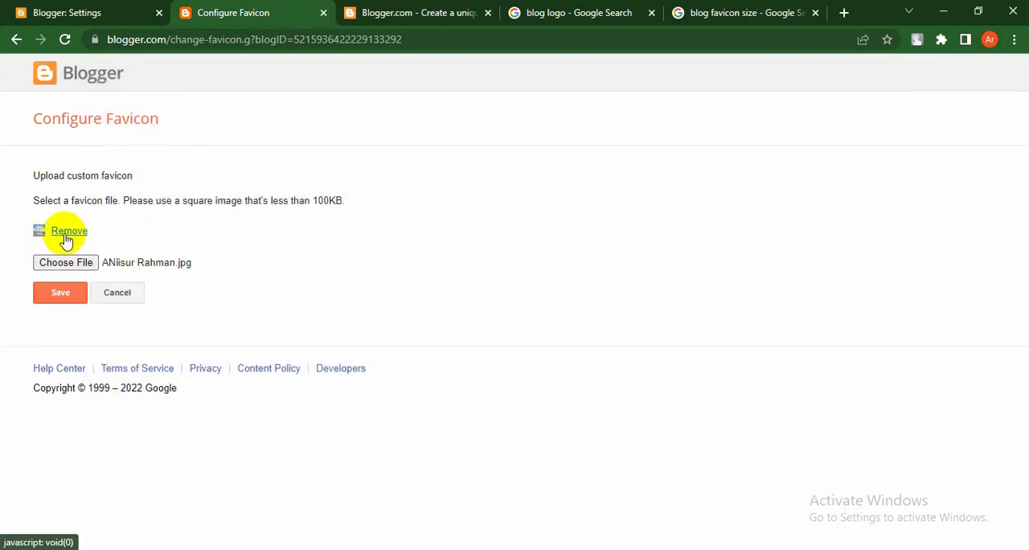
left_click(55, 293)
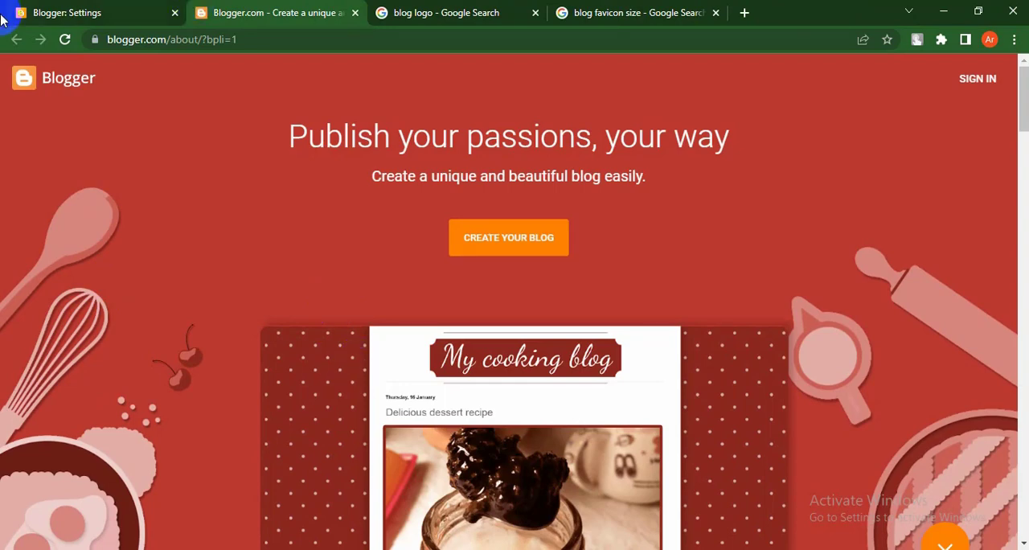
Step: Return to the blog's settings and open the live blog in a new tab to check its favicon
left_click(64, 12)
scroll(169, 406, "down", 2)
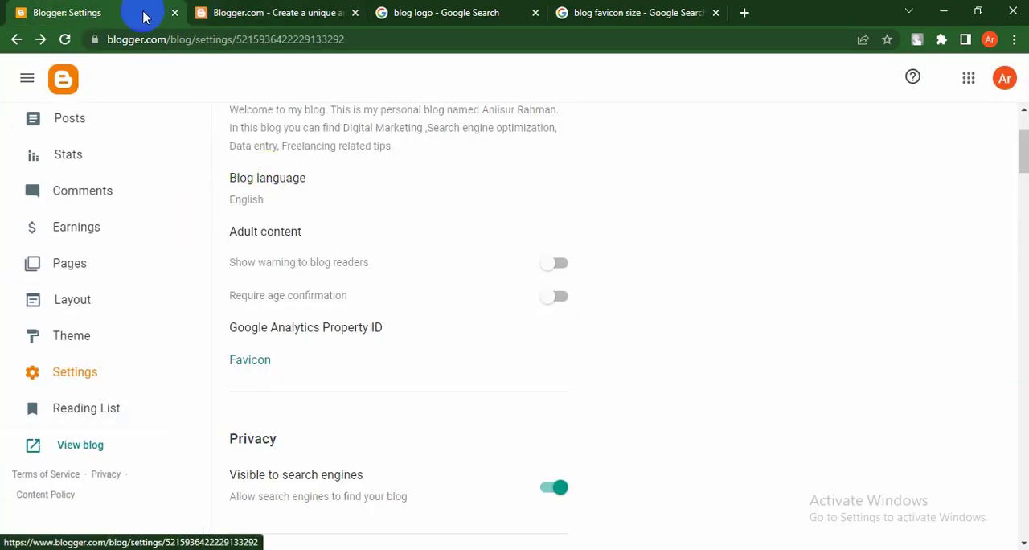
left_click(269, 11)
left_click(114, 9)
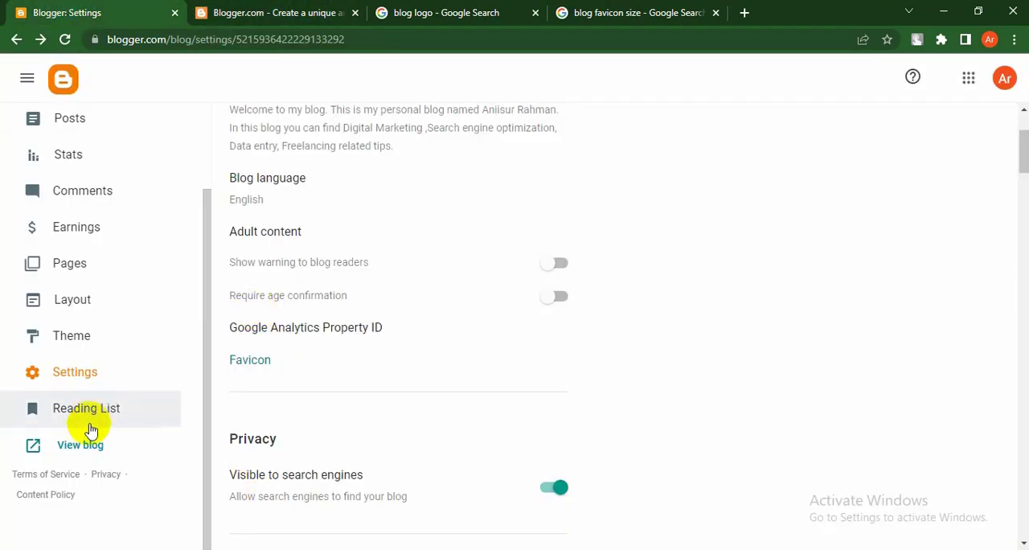
right_click(80, 445)
left_click(113, 318)
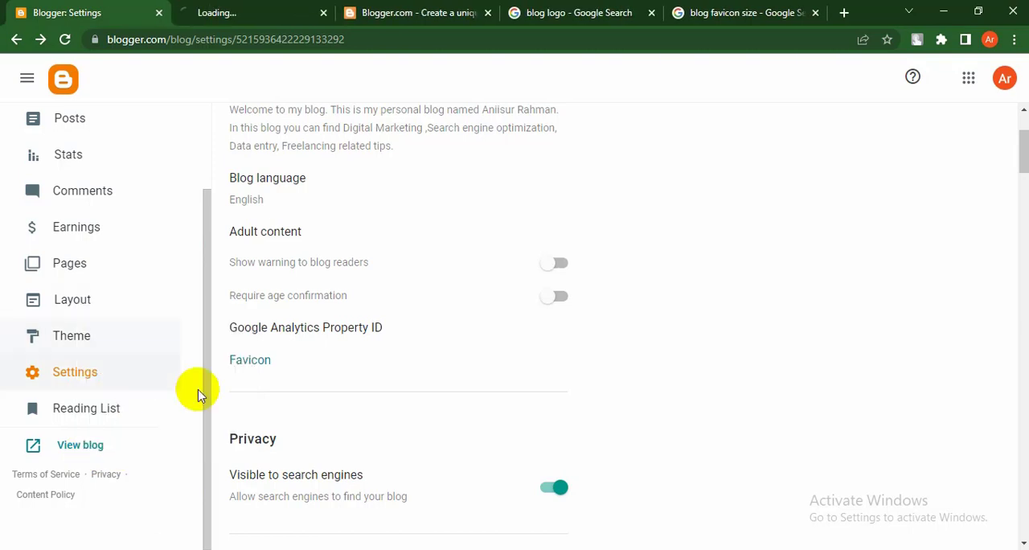
left_click(260, 10)
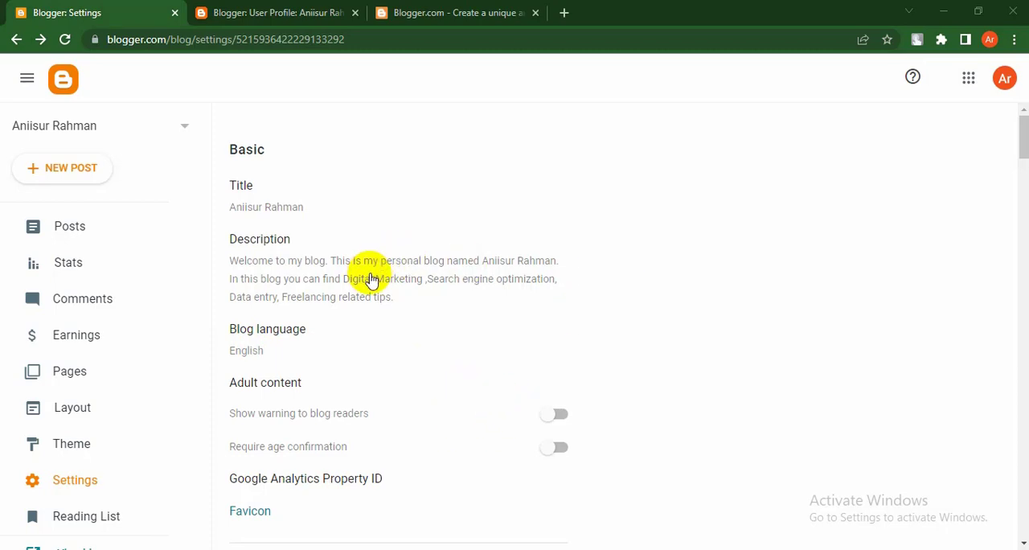
Step: Go through the blog's settings below the Basic section, from Privacy to Publishing and HTTPS
scroll(372, 282, "down", 1)
scroll(372, 281, "down", 4)
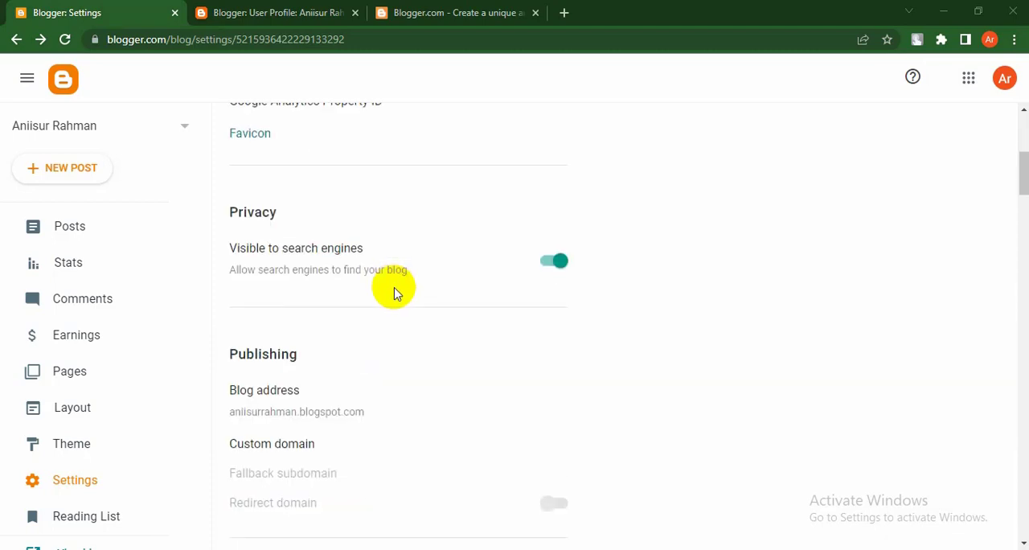
scroll(393, 293, "down", 2)
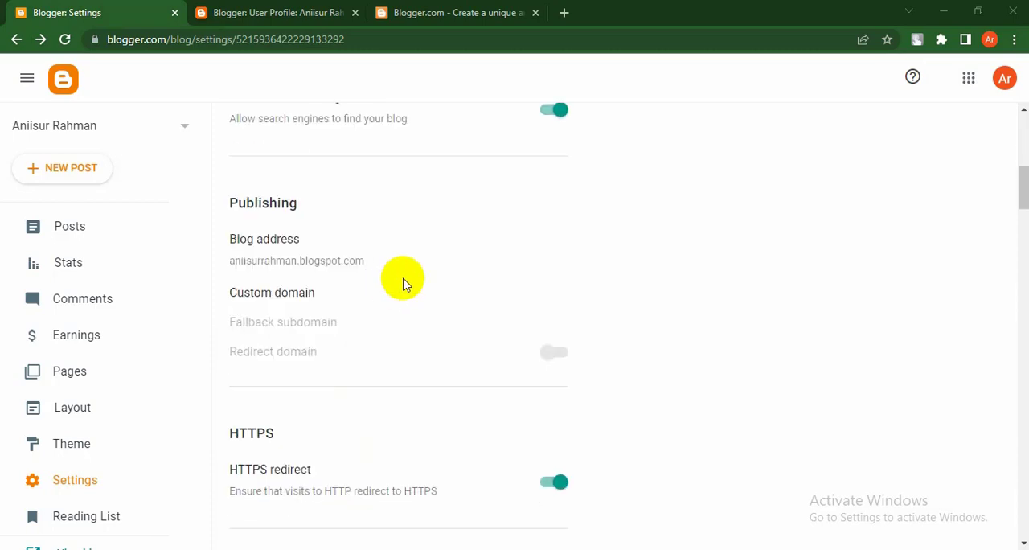